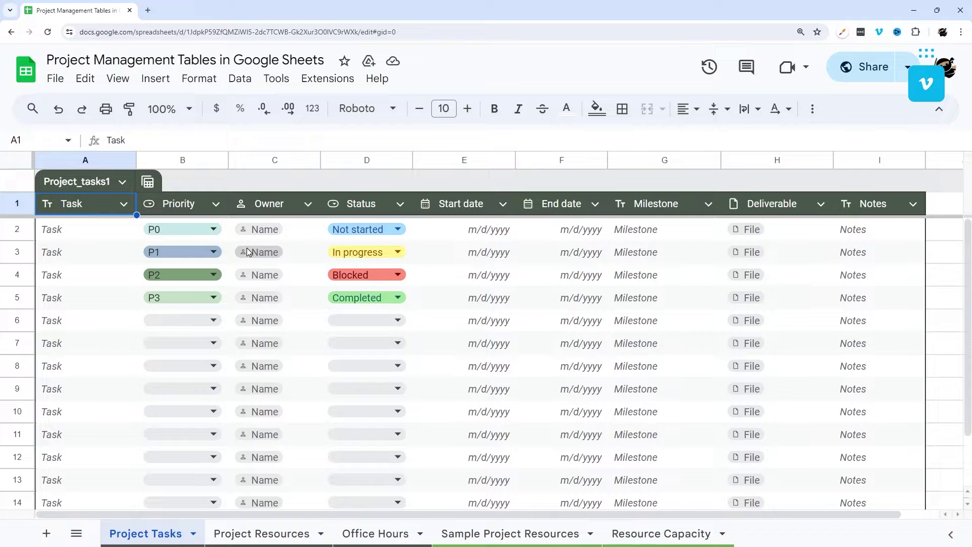
click(151, 82)
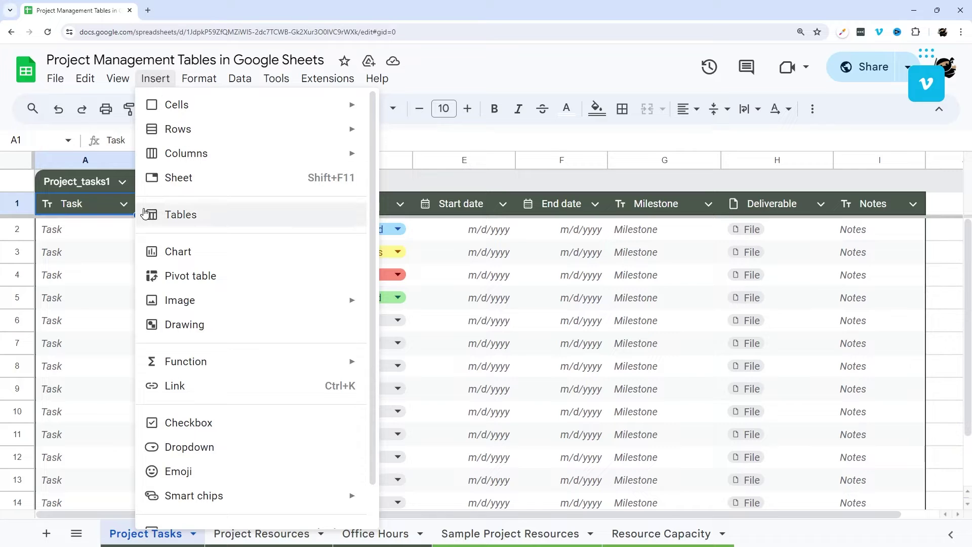
click(470, 139)
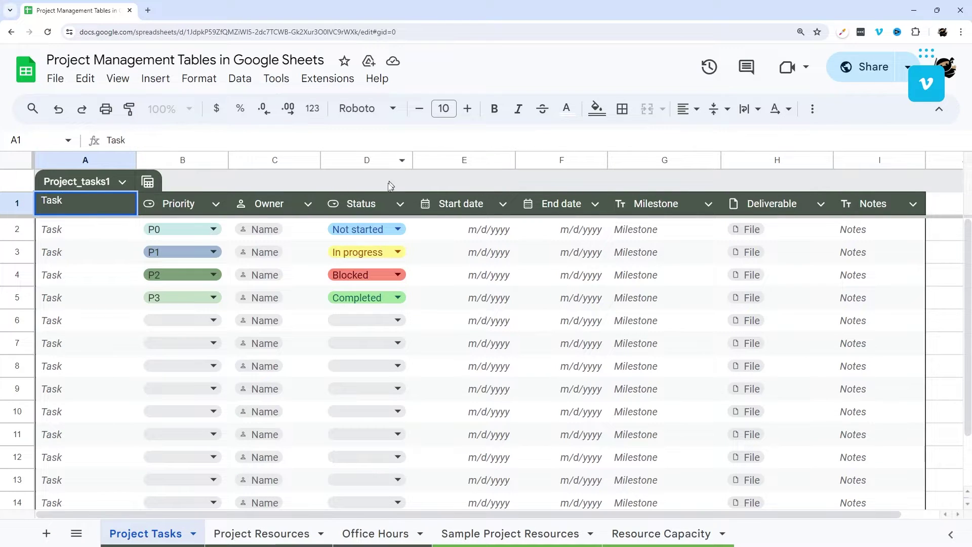
key(Escape)
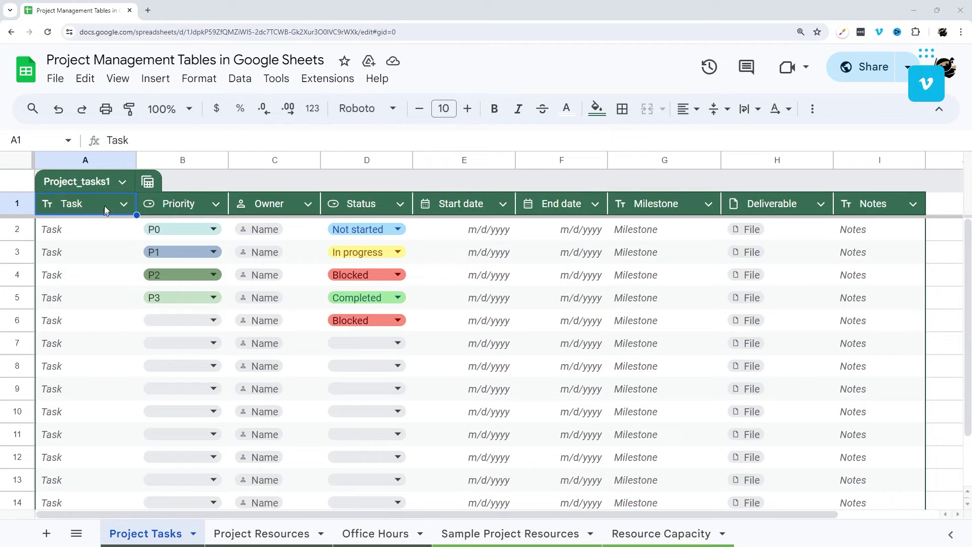
Step: View the Project Resources and Office Hours sheets and return to Project Tasks
click(267, 536)
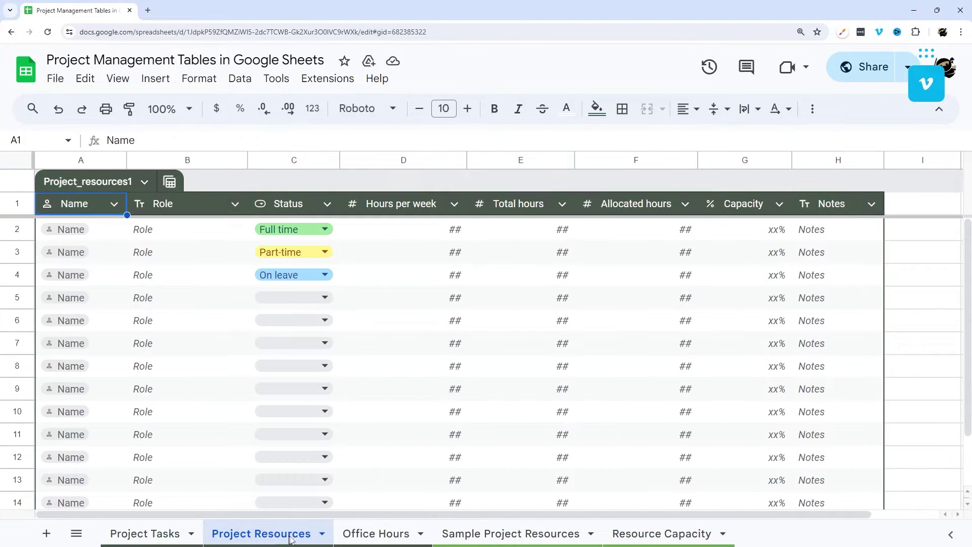
click(375, 536)
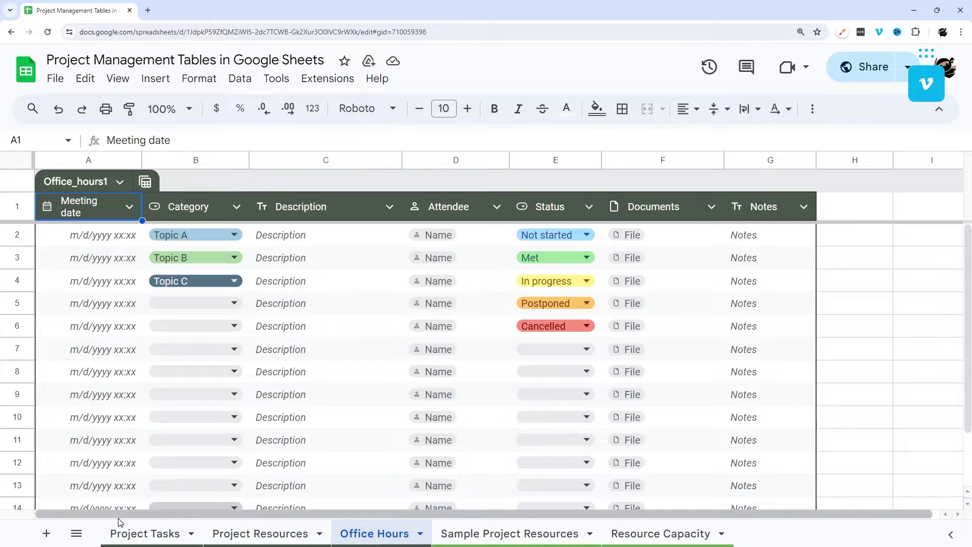
click(145, 534)
Step: Create and save a view of the Project_tasks1 table grouped by Status, and exit it to the ungrouped table
click(148, 182)
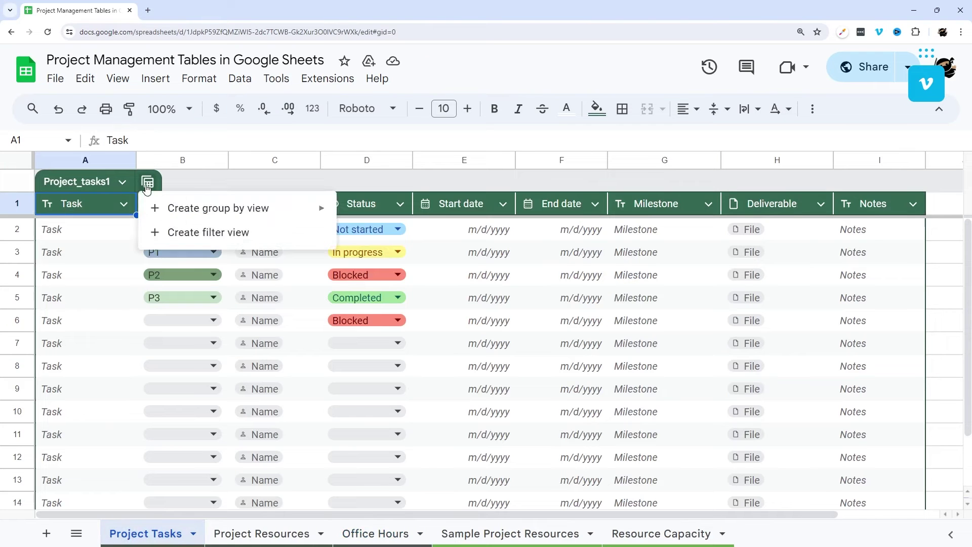
mouse_move(322, 213)
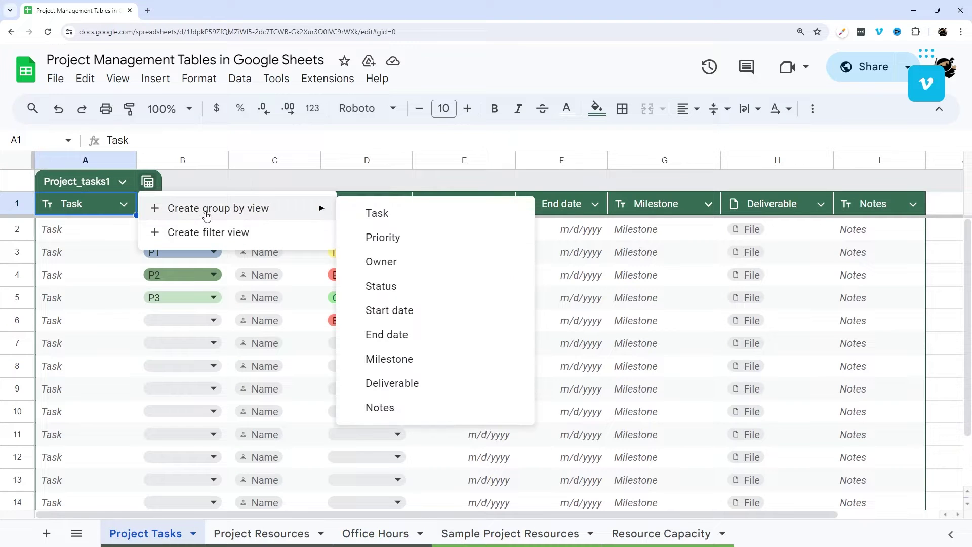
click(387, 291)
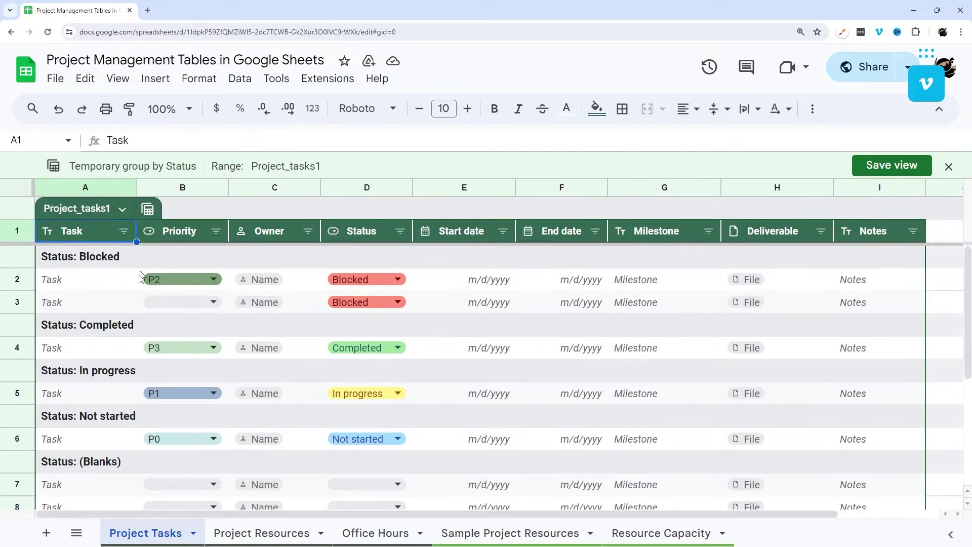
click(885, 169)
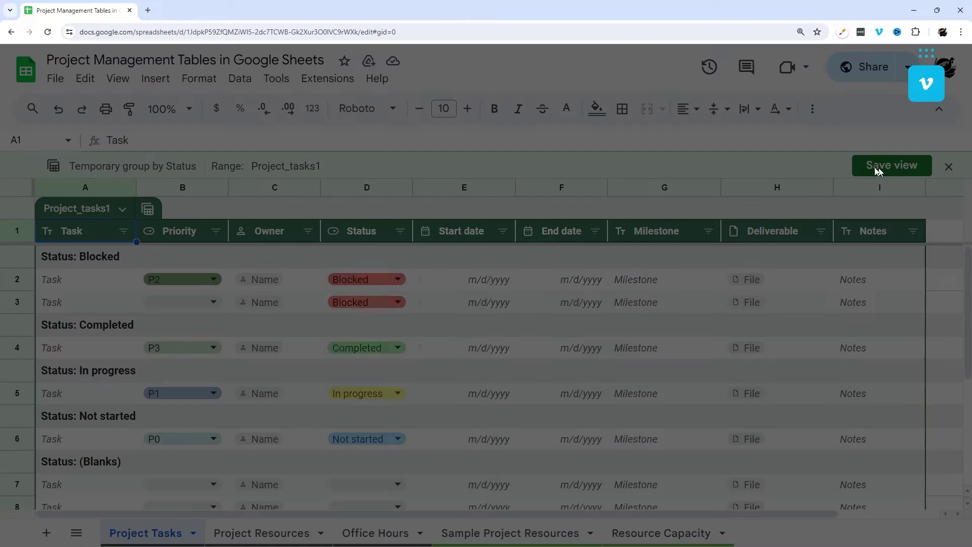
click(578, 344)
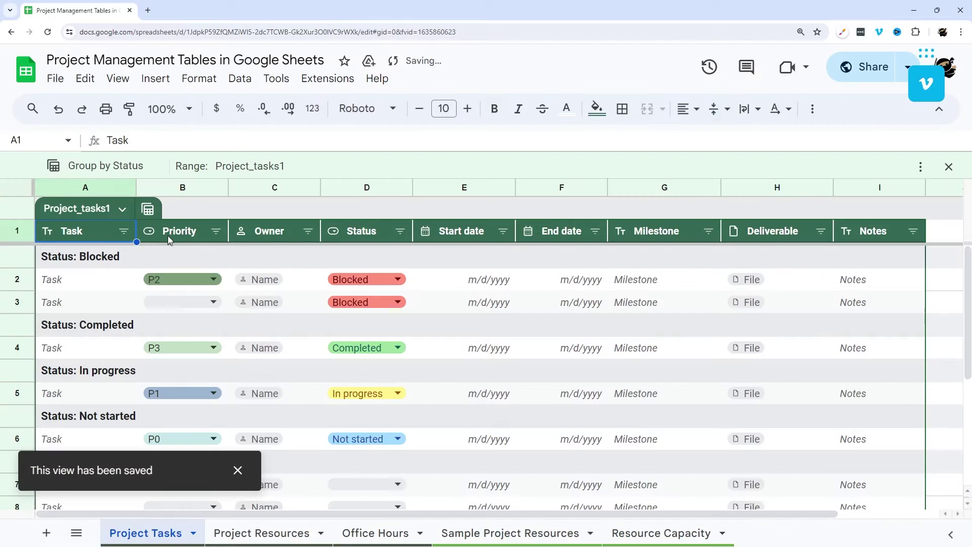
click(148, 208)
click(198, 358)
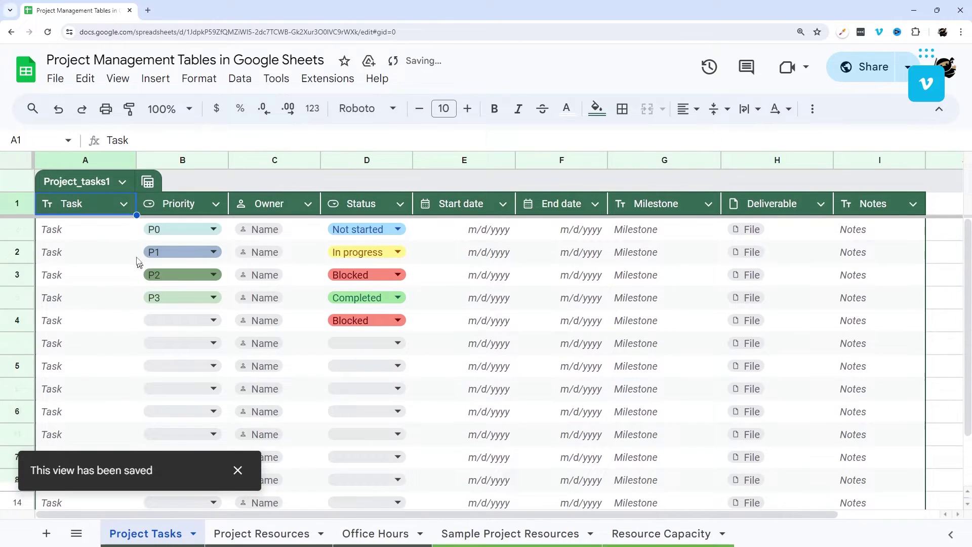
Step: Look at the column type options available for the Task column without changing its type
click(124, 204)
mouse_move(152, 232)
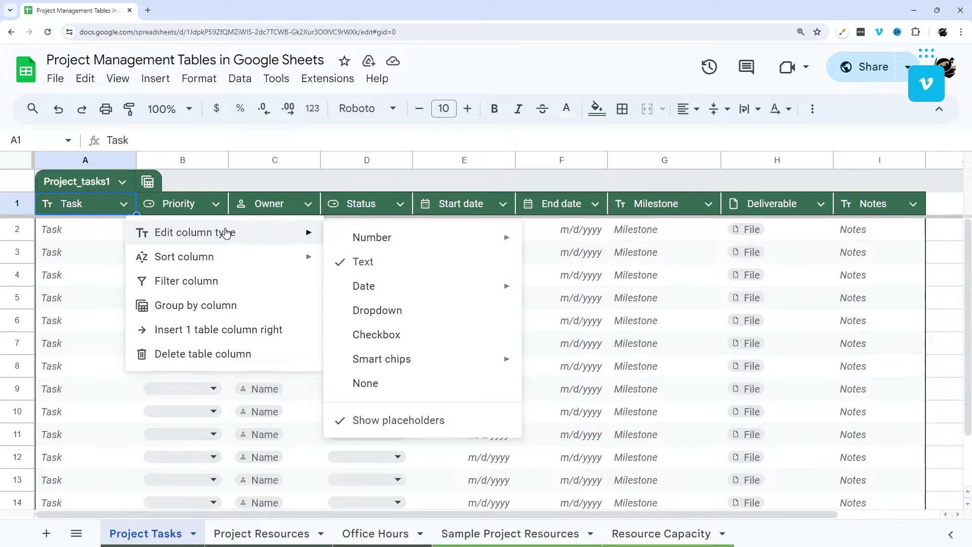
click(48, 205)
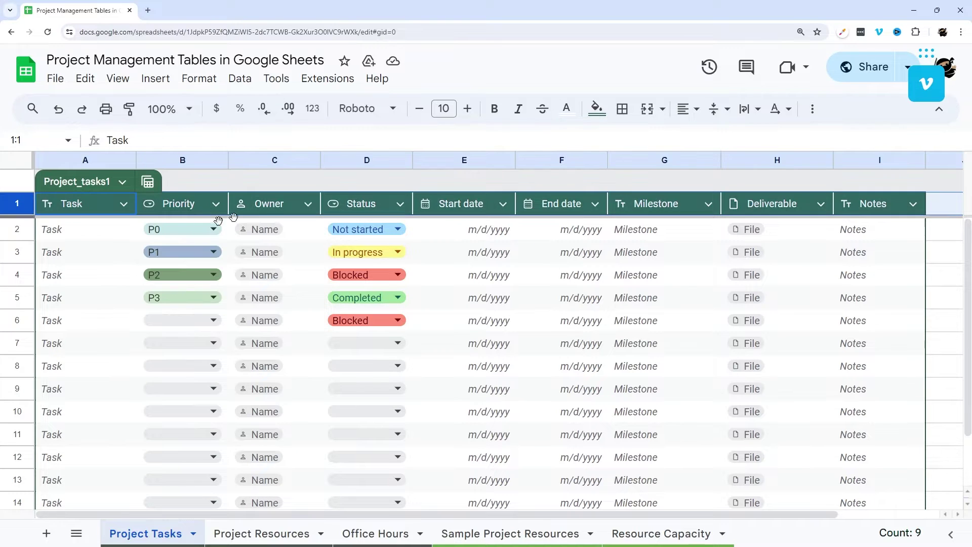
click(115, 240)
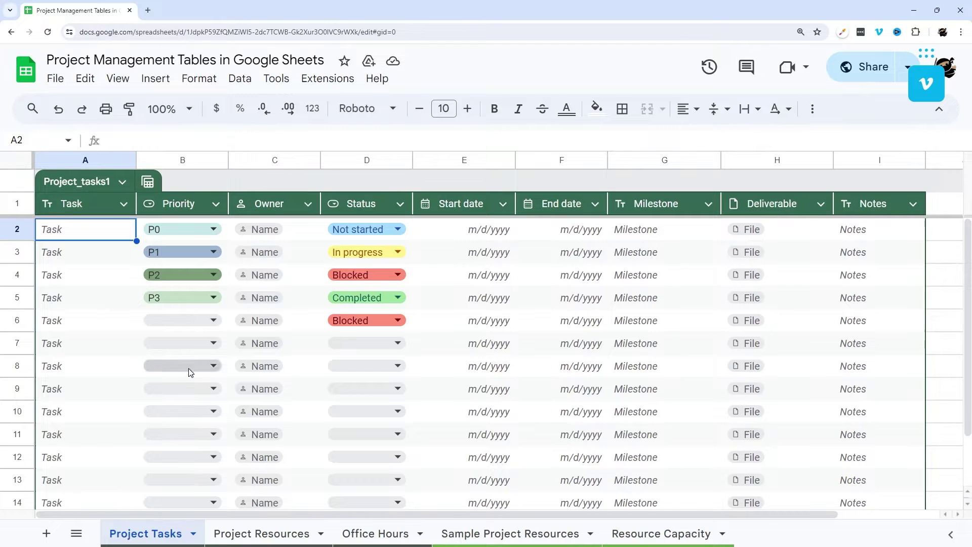
Step: Inspect the Resources[Available Hours] table reference in the F10 formula on the Resource Capacity sheet, leaving the formula unedited
click(654, 537)
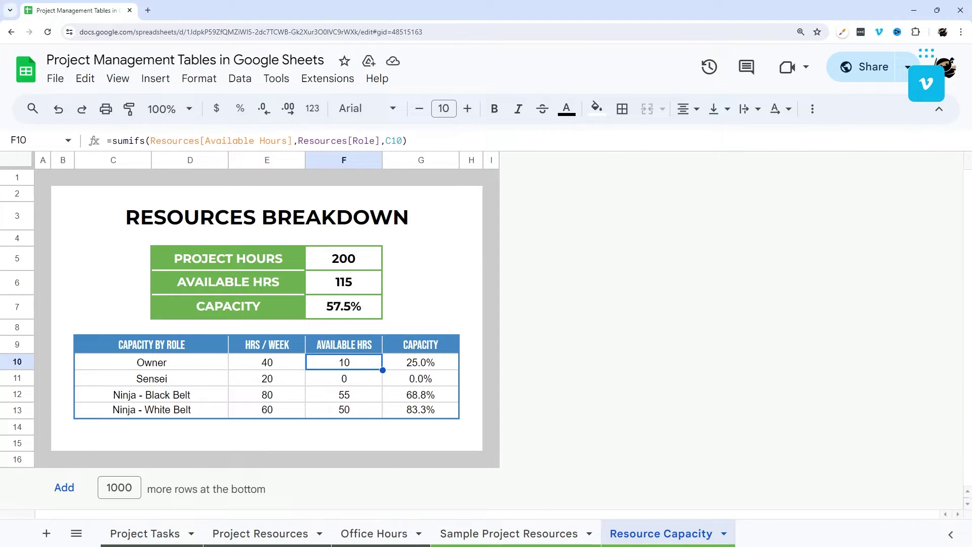
drag(151, 140, 288, 141)
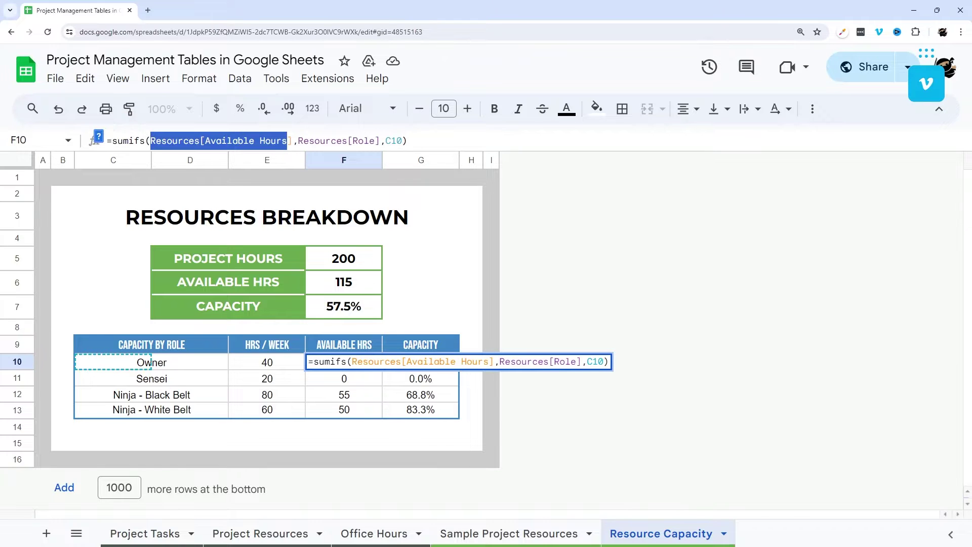
key(Escape)
Step: Examine the Project Tasks table's rows, priority and status dropdowns, date columns, milestone and deliverable fields
click(136, 532)
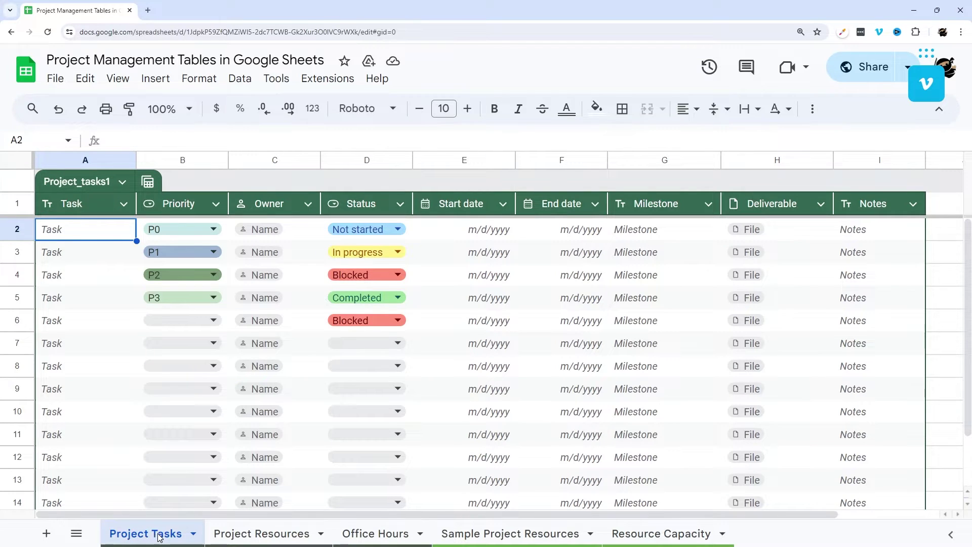
drag(81, 205, 842, 420)
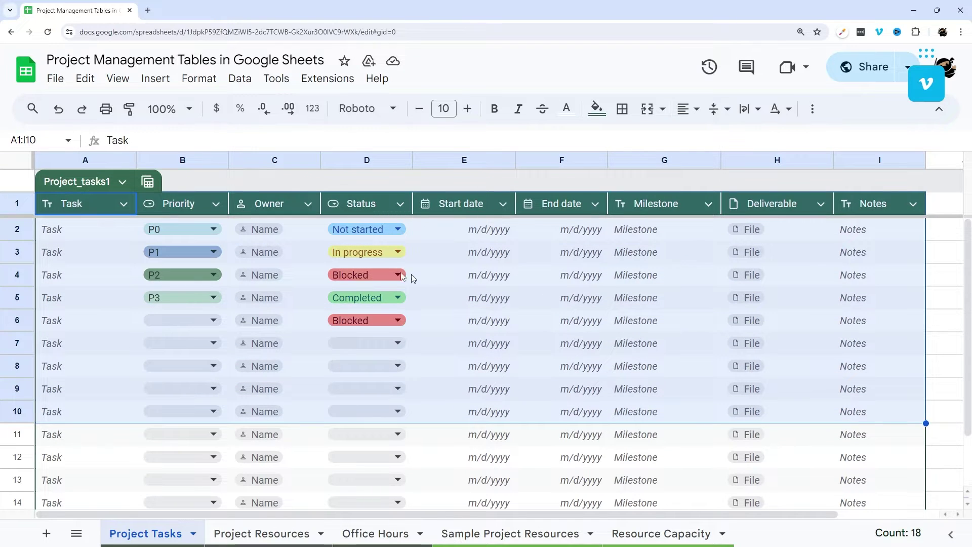
drag(96, 230, 858, 356)
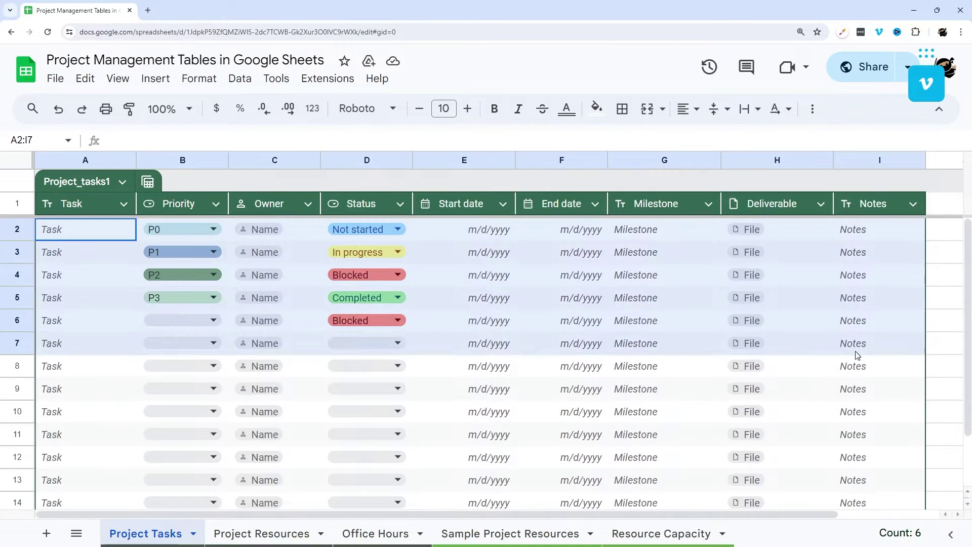
click(212, 229)
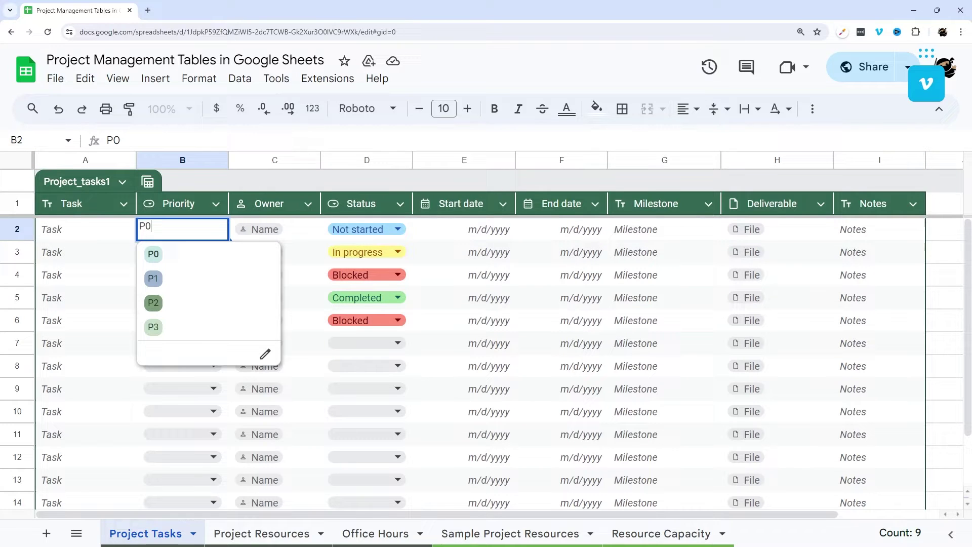
click(398, 229)
drag(496, 236, 586, 359)
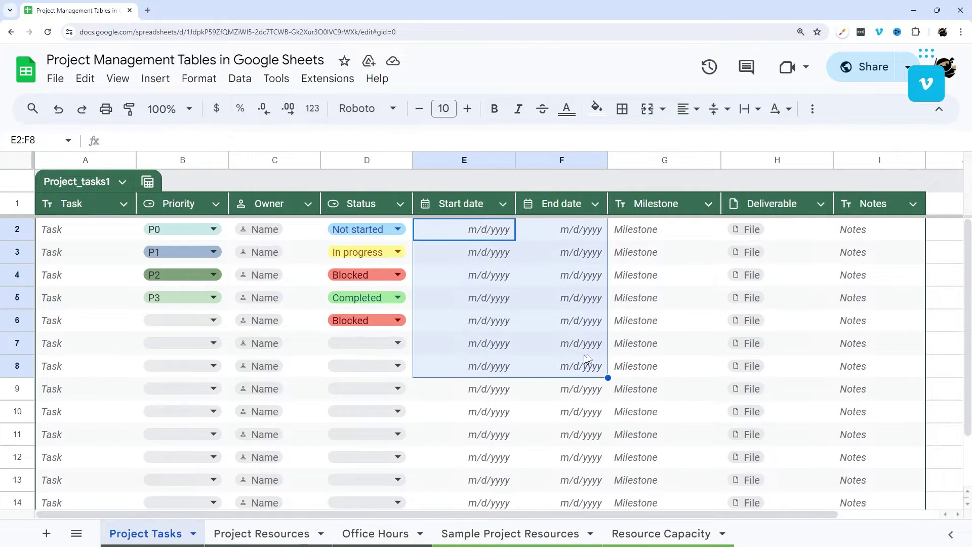
click(711, 236)
click(777, 232)
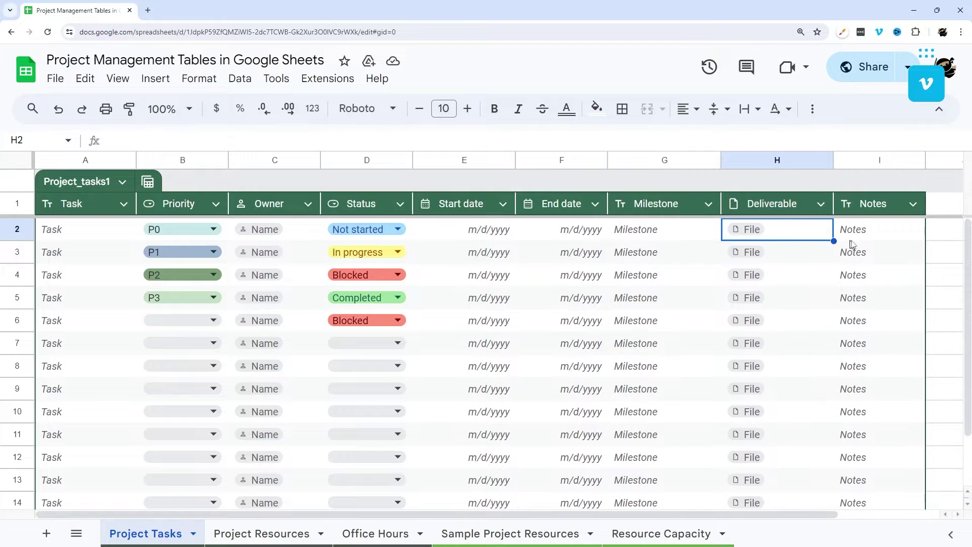
click(782, 161)
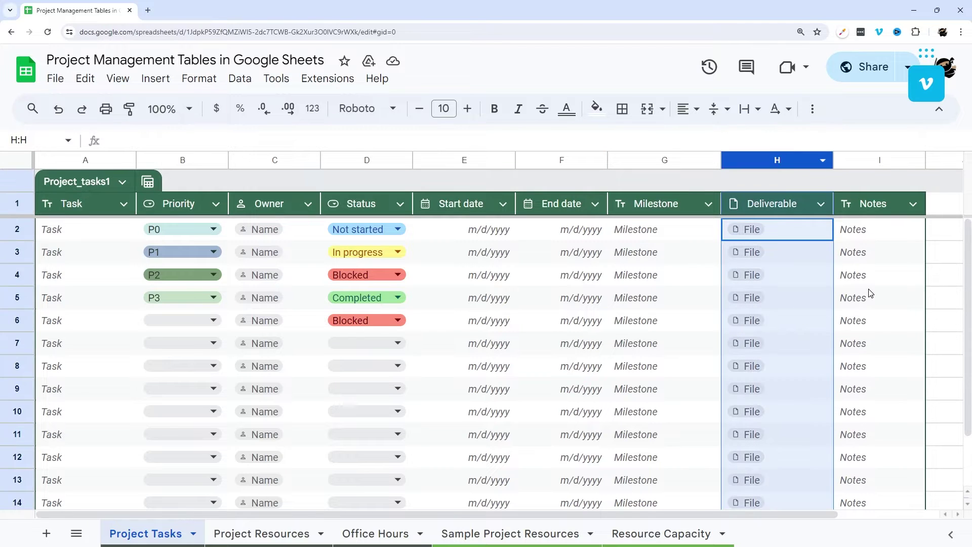
Step: Examine the role, hours per week, total hours, allocated hours and capacity columns on the Project Resources sheet
click(296, 532)
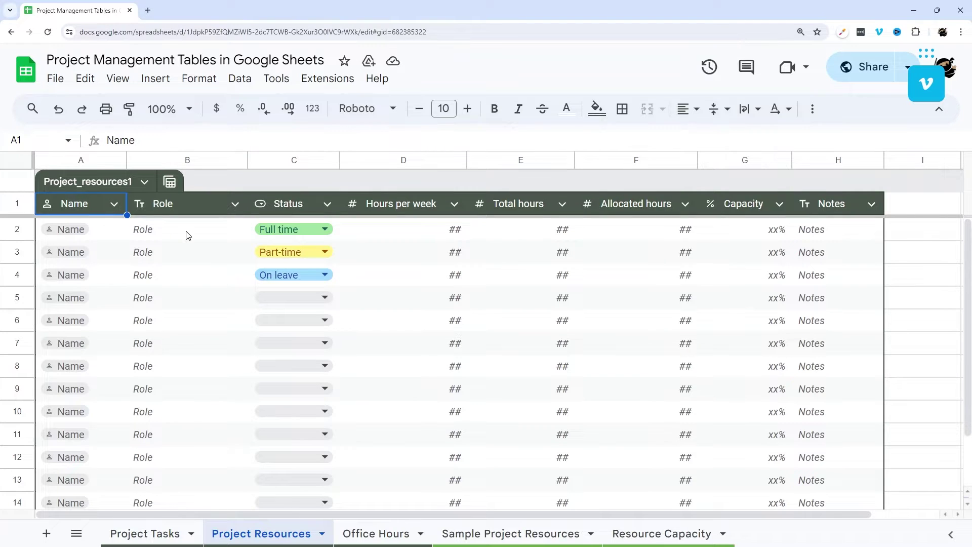
drag(188, 235, 195, 412)
click(349, 231)
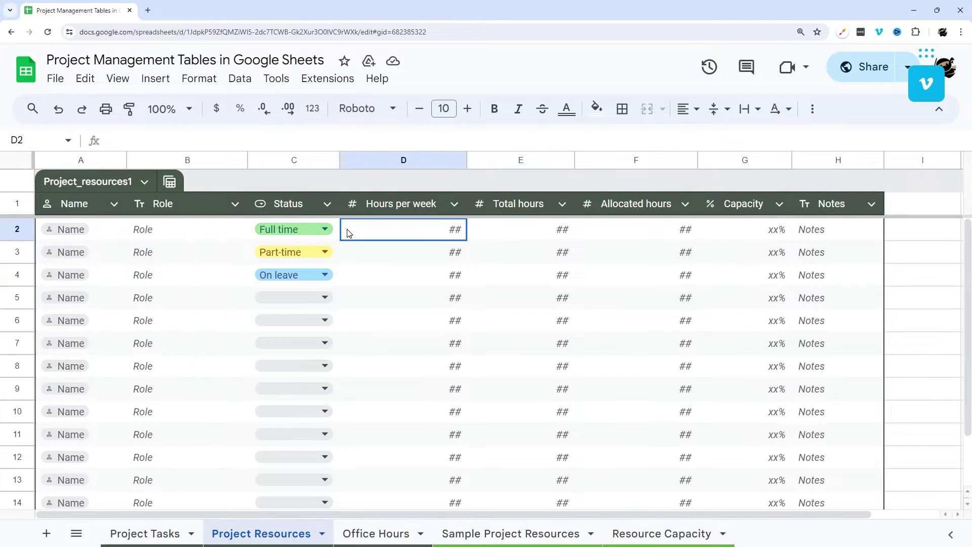
drag(421, 230, 712, 448)
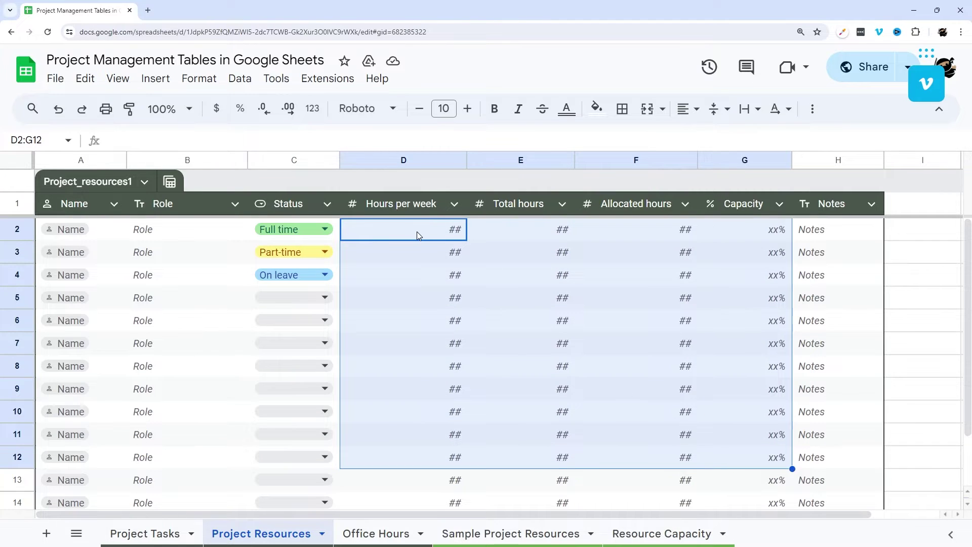
drag(418, 232, 424, 452)
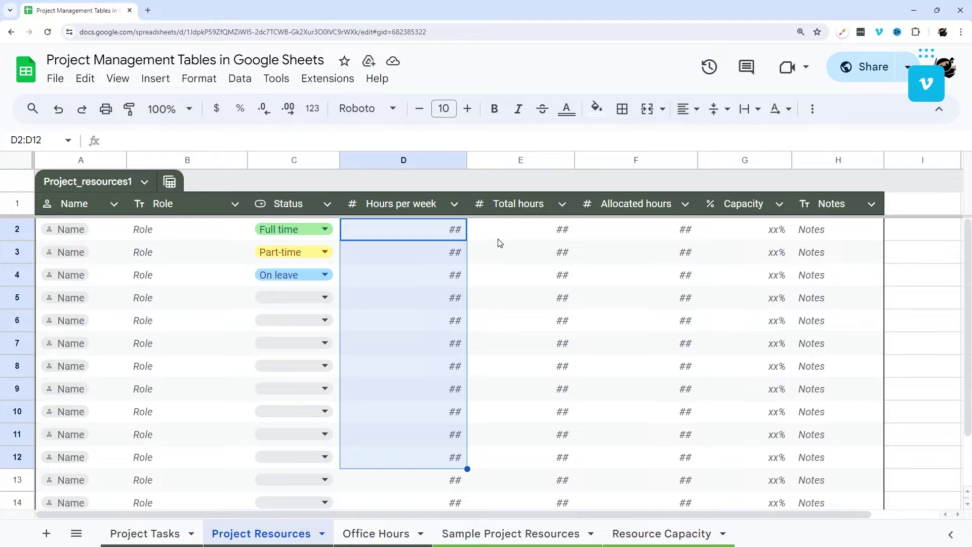
drag(531, 236, 527, 434)
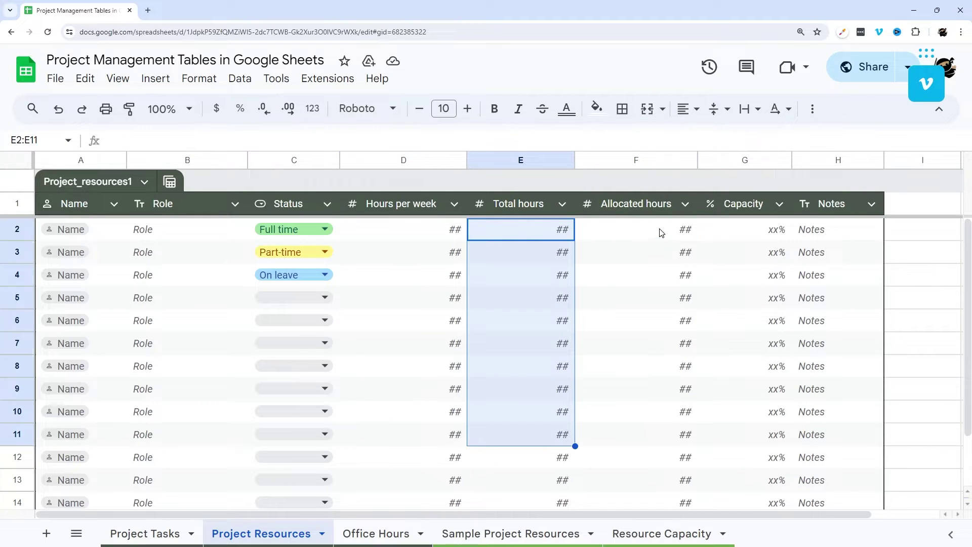
drag(661, 232, 654, 436)
drag(756, 226, 749, 434)
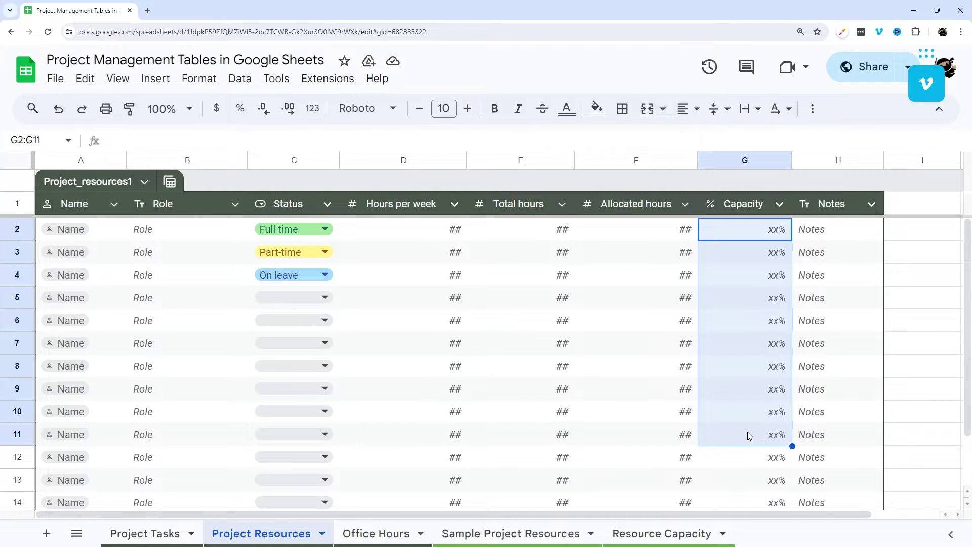
Step: Examine the meeting date and description columns on the Office Hours sheet
click(376, 534)
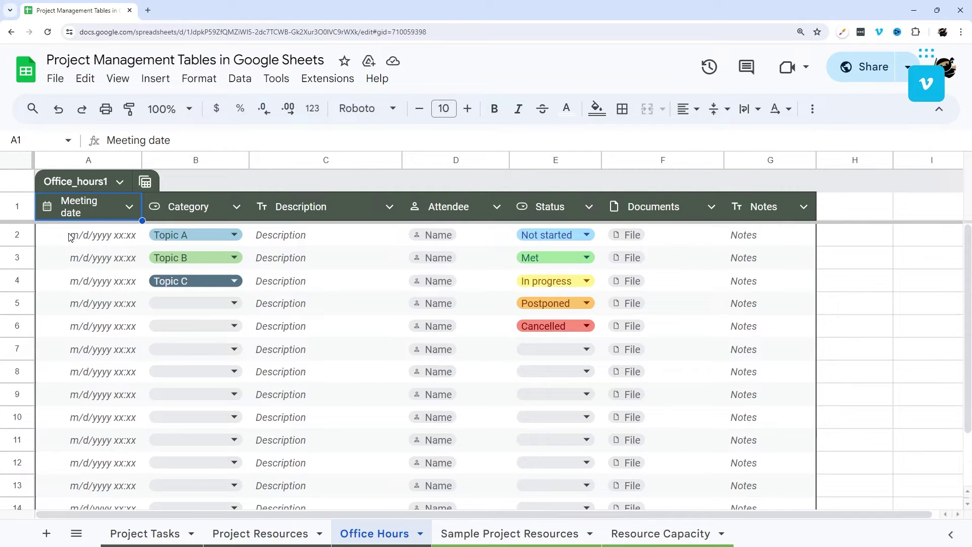
drag(71, 237, 82, 396)
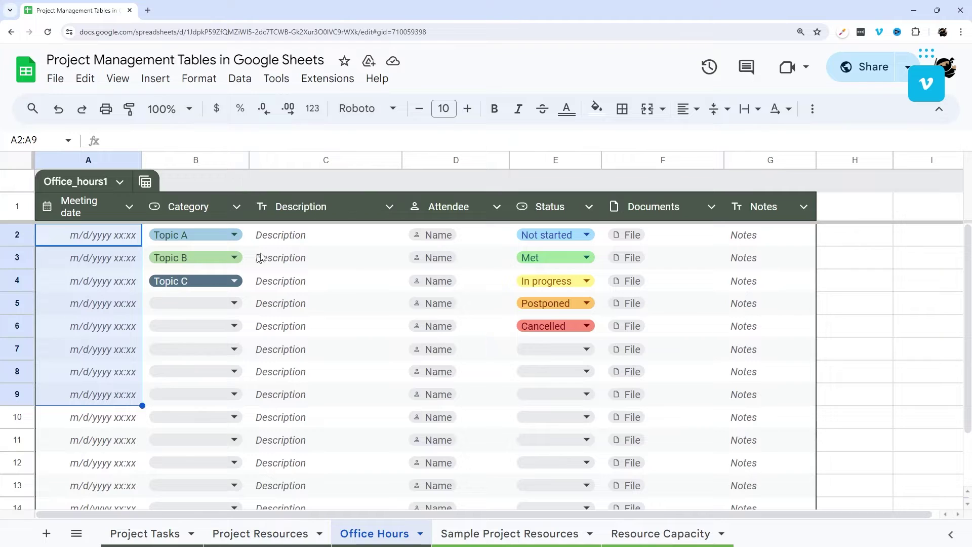
drag(329, 242, 357, 377)
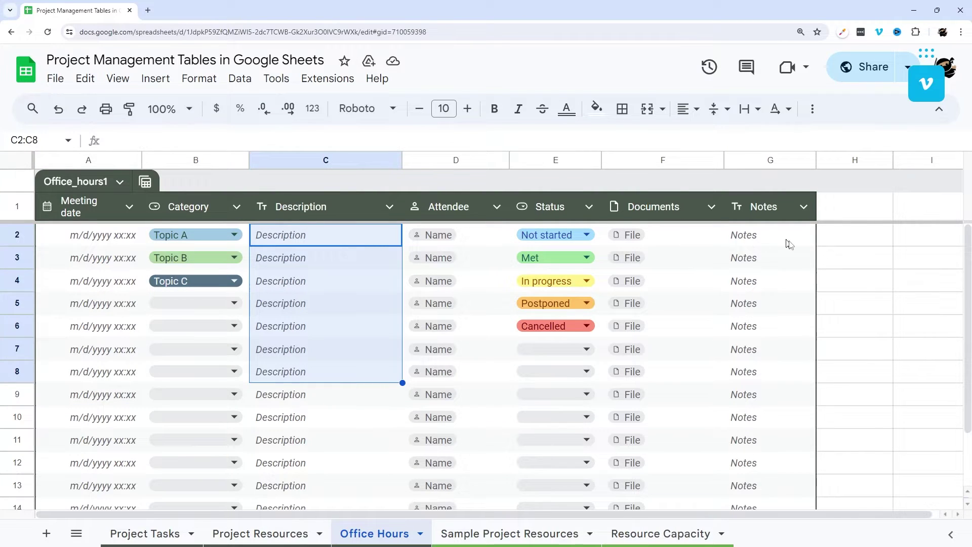
Step: Open the saved Group by Status view on the Project Tasks sheet and look through its status groups
click(152, 533)
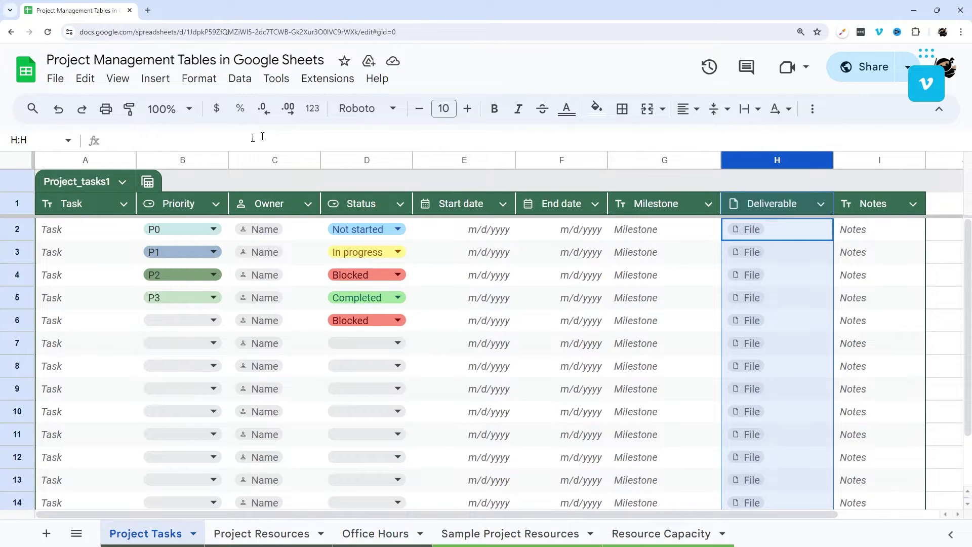
click(150, 184)
mouse_move(223, 217)
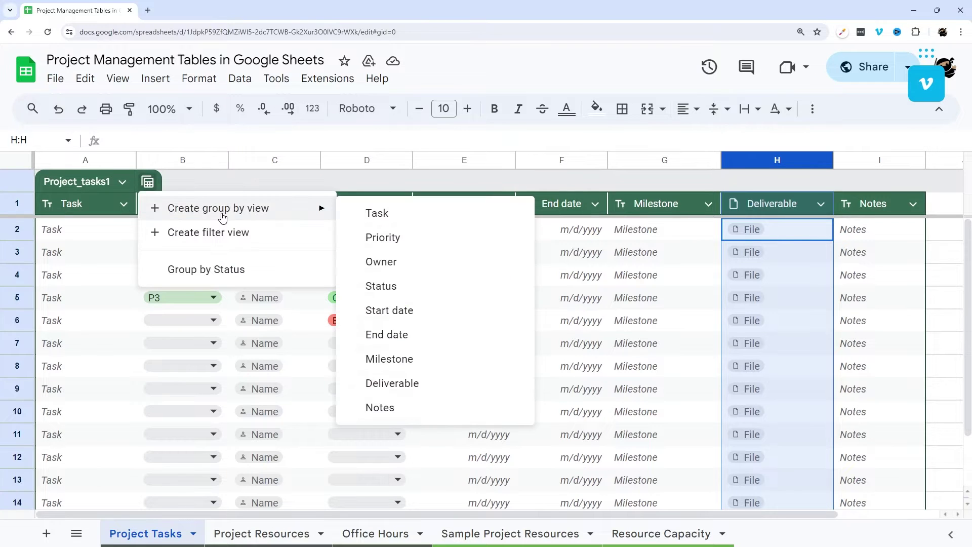
click(203, 269)
scroll(290, 256, down, 1)
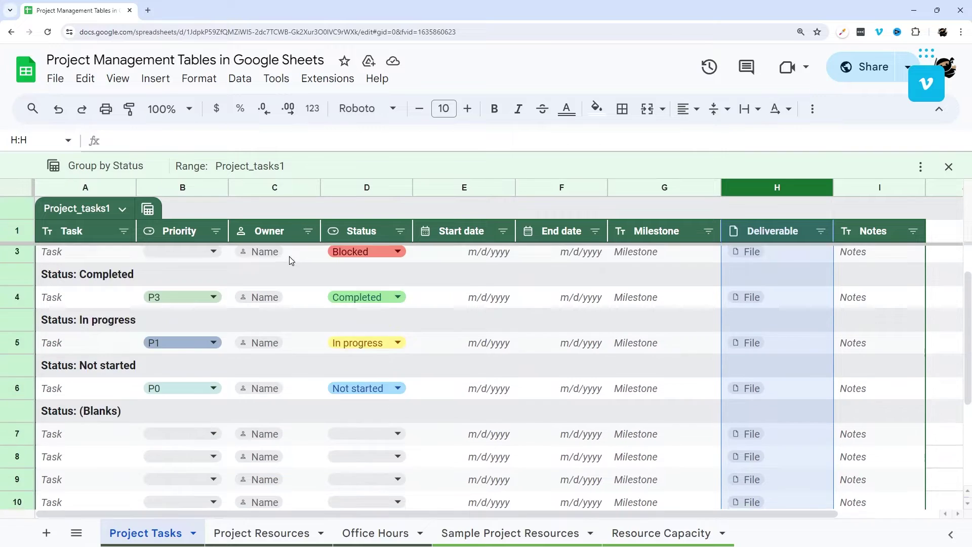
Step: Set the status of the first task in the Blanks group to In progress and refresh the grouping
scroll(290, 256, down, 2)
scroll(293, 323, up, 3)
scroll(297, 306, down, 1)
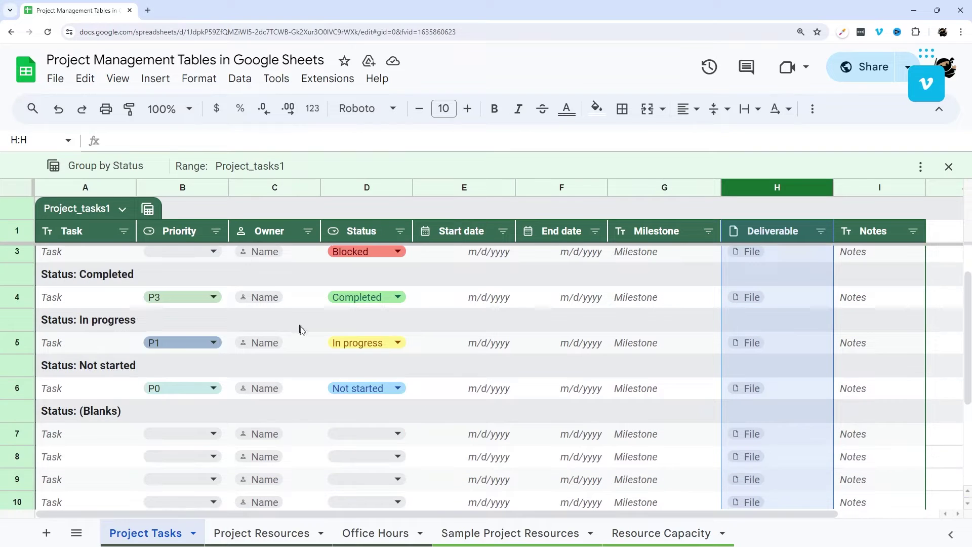
click(398, 434)
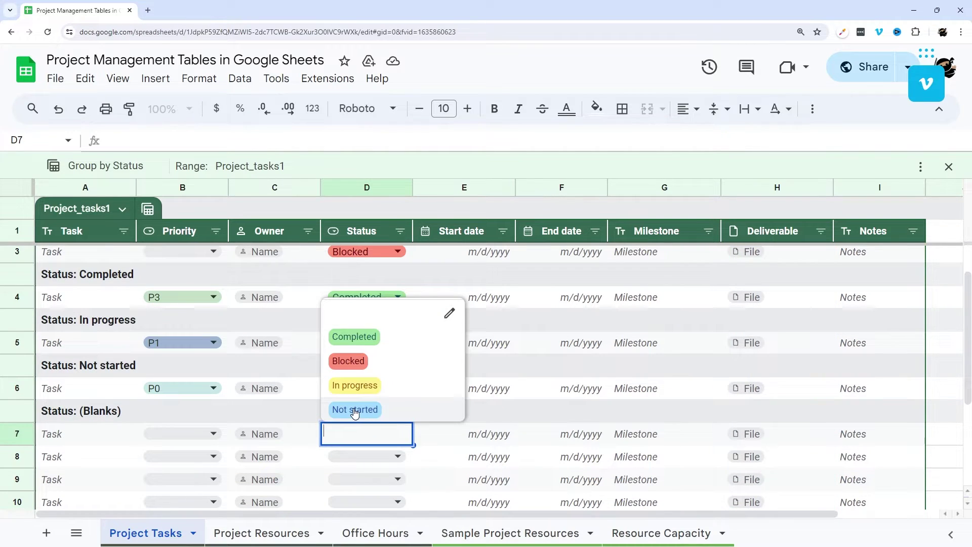
click(353, 387)
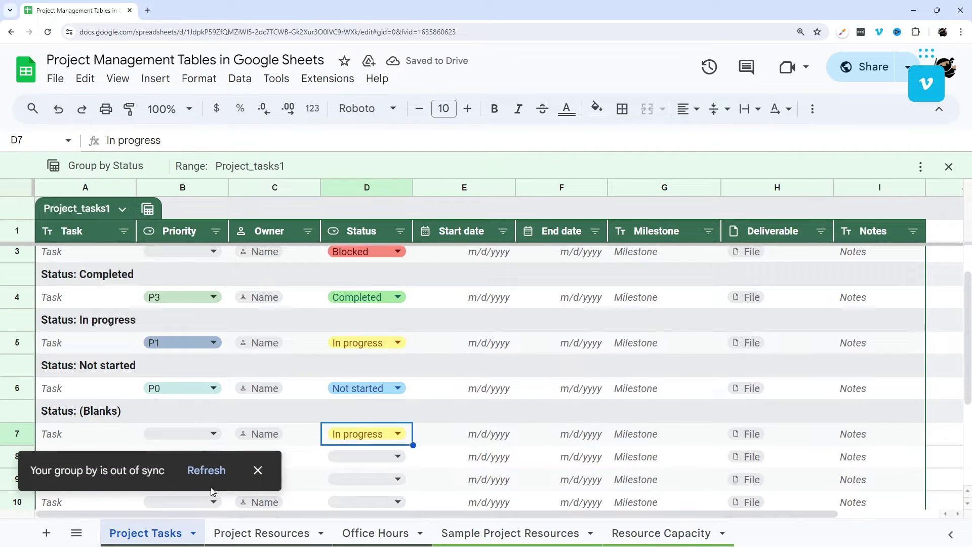
click(207, 471)
scroll(314, 430, up, 1)
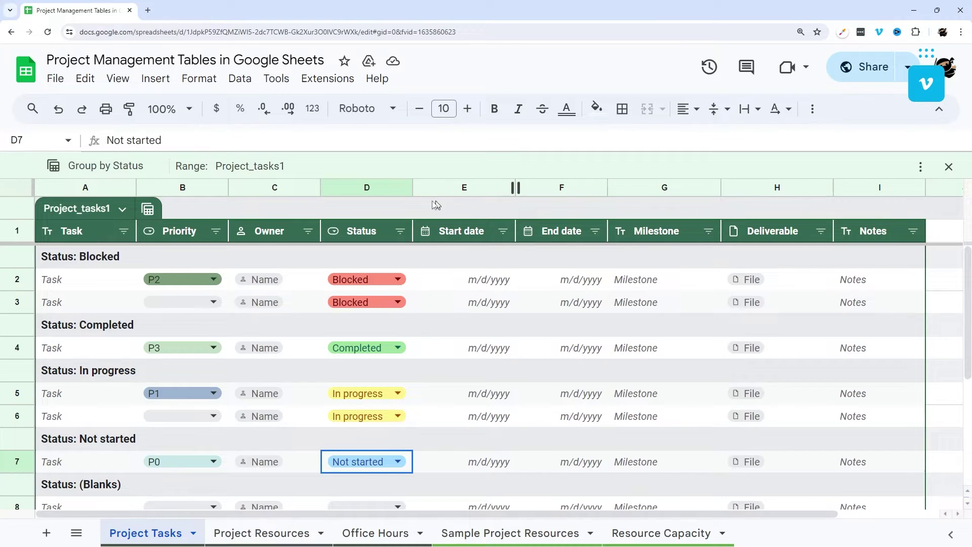
Step: Exit and reopen the Group by Status view, and look over the available commands for creating views
click(148, 209)
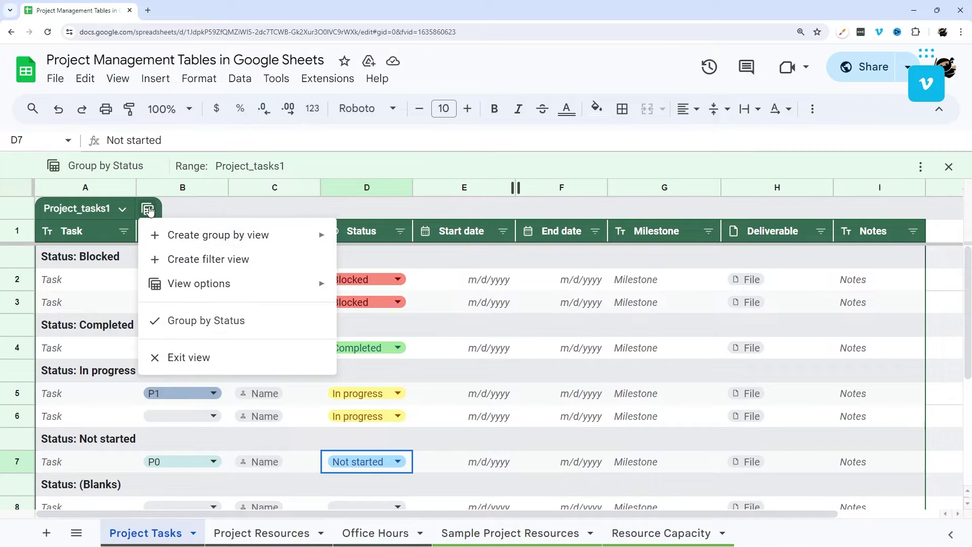
click(183, 357)
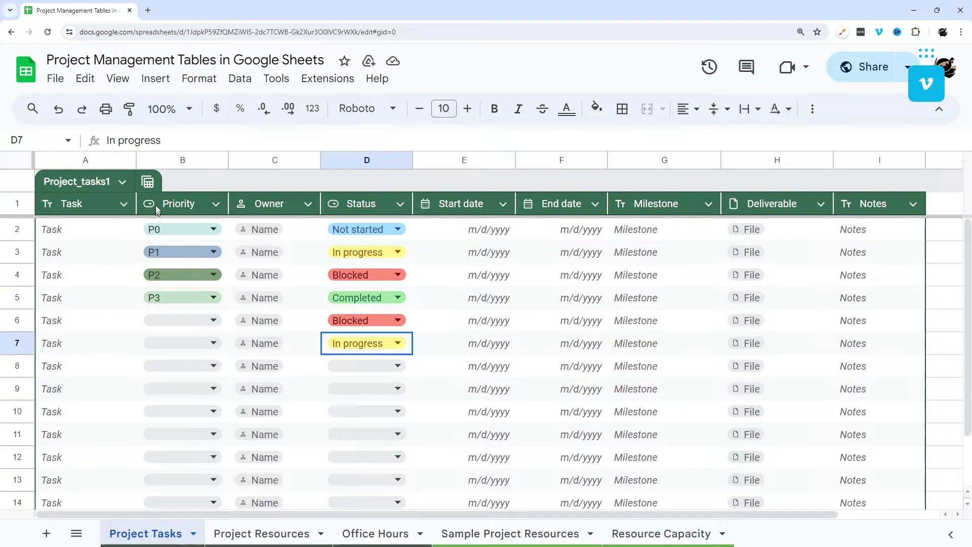
click(148, 181)
click(188, 273)
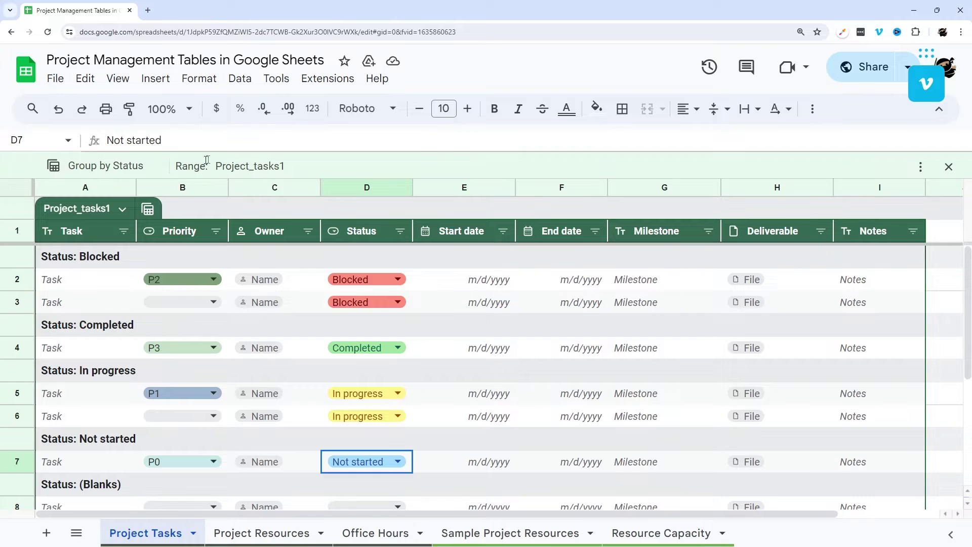
click(240, 79)
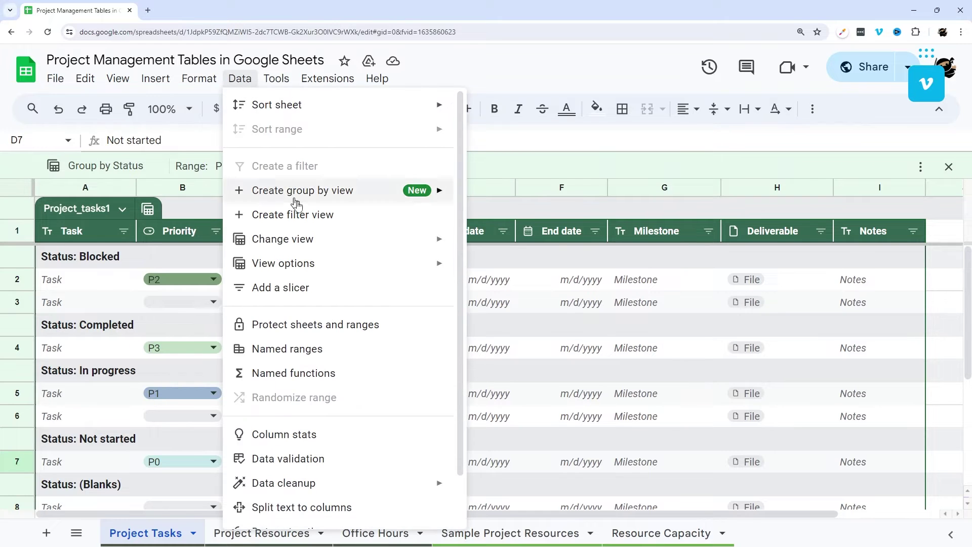
Step: Filter the Priority column of the Group by Status view to exclude P0
click(216, 232)
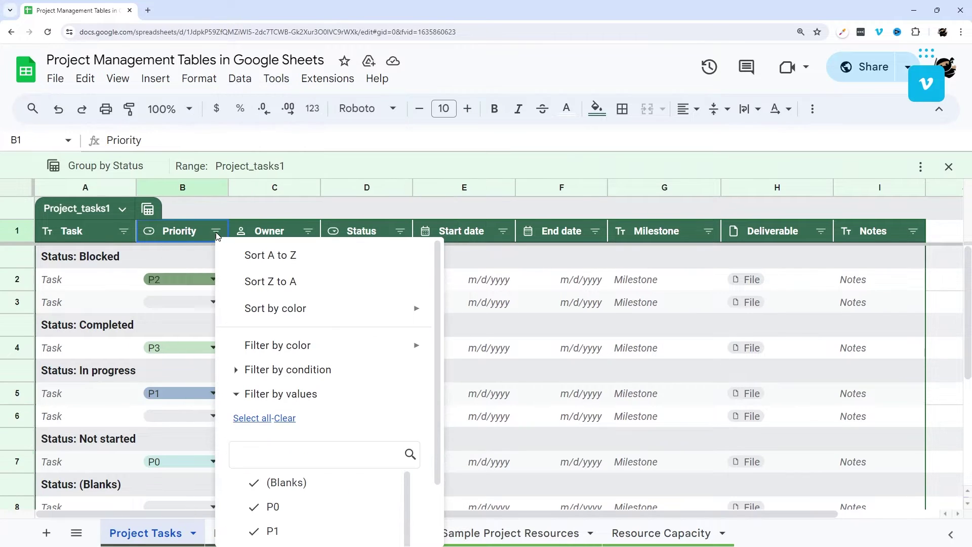
scroll(276, 442, down, 1)
click(274, 456)
scroll(355, 507, down, 1)
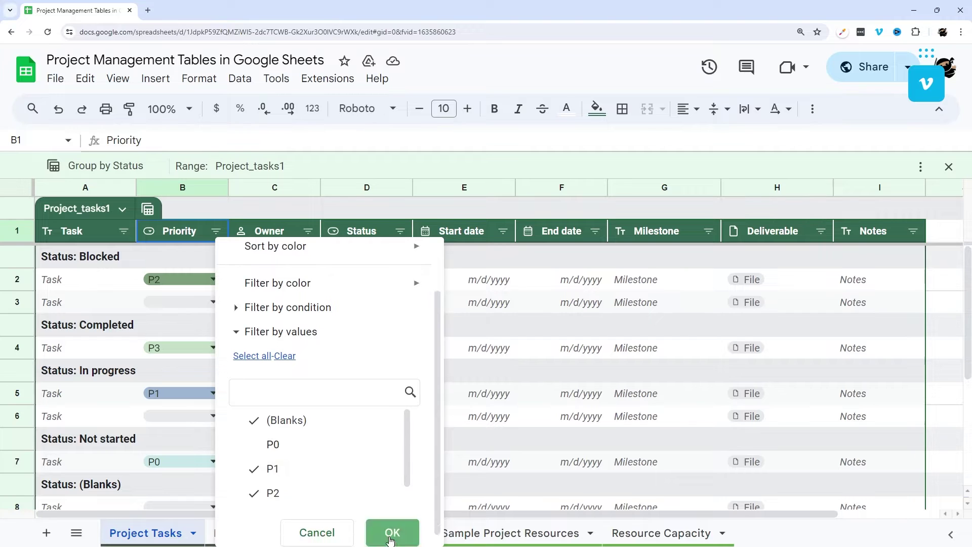
click(391, 532)
scroll(241, 328, down, 2)
scroll(228, 336, up, 2)
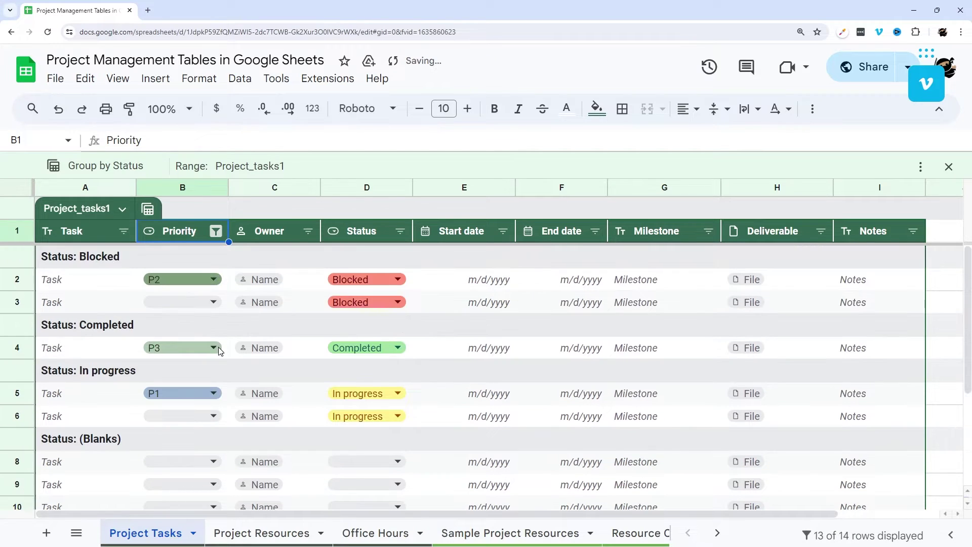
Step: Set the second Blocked task's priority to P0, and exit and reopen the Group by Status view to reapply its filter
click(214, 303)
click(175, 328)
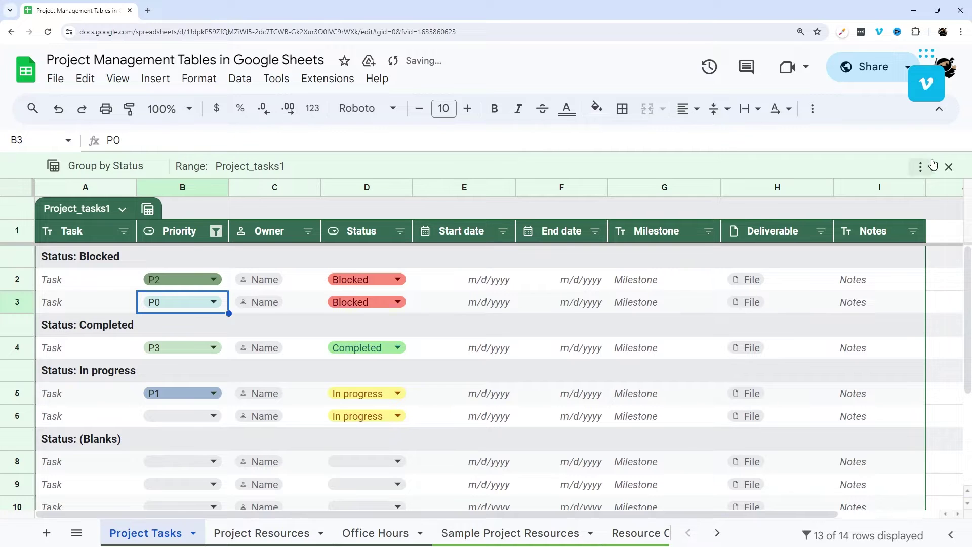
click(949, 167)
click(149, 182)
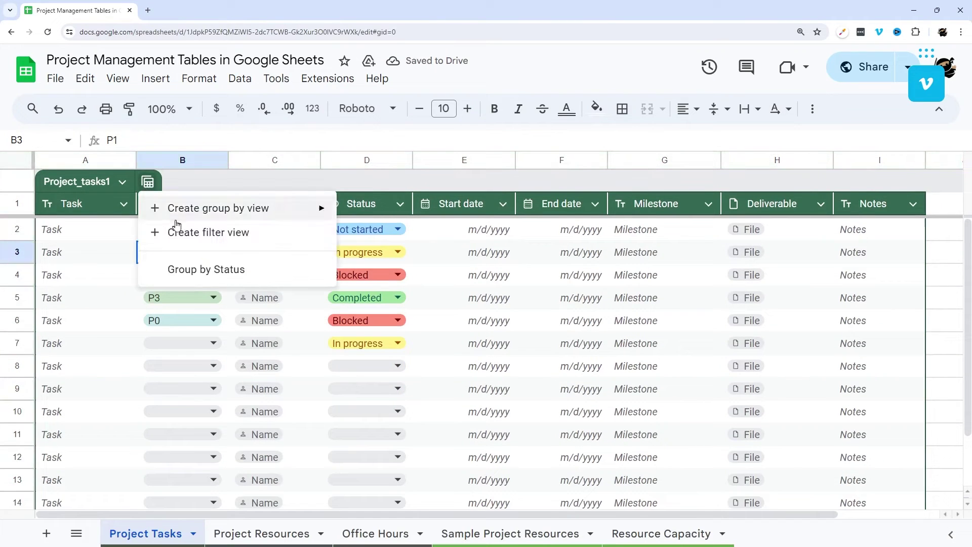
click(197, 269)
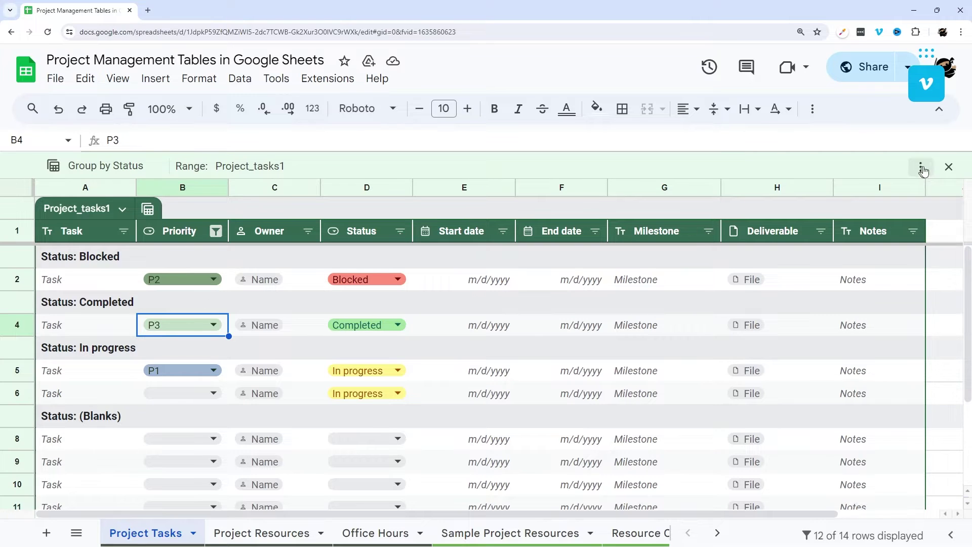
Step: Delete the saved Group by Status view and check the table's list of views
click(148, 209)
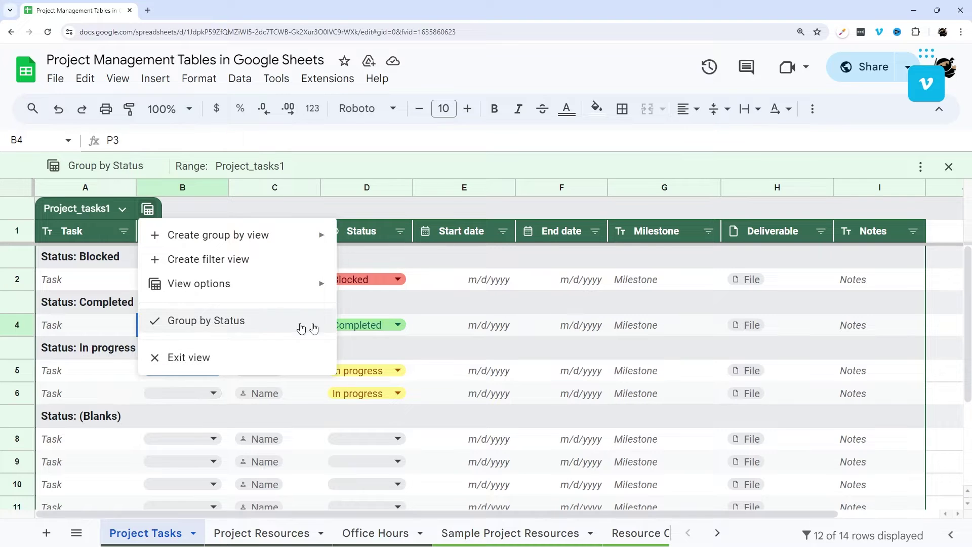
click(921, 170)
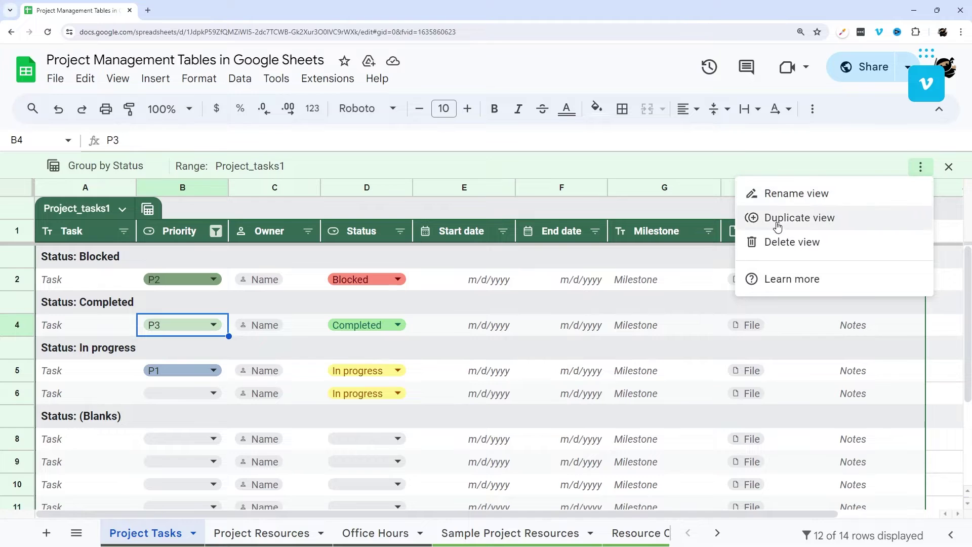
click(775, 243)
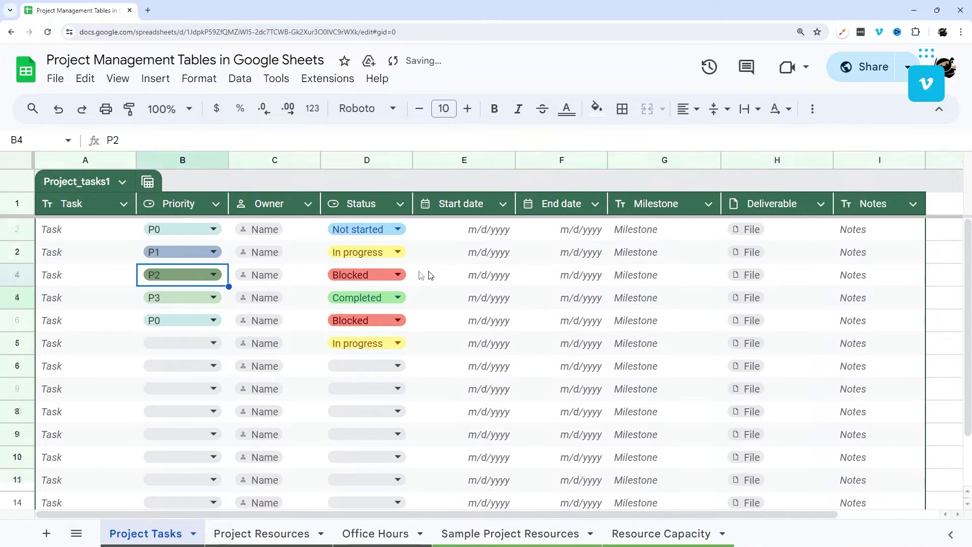
click(148, 181)
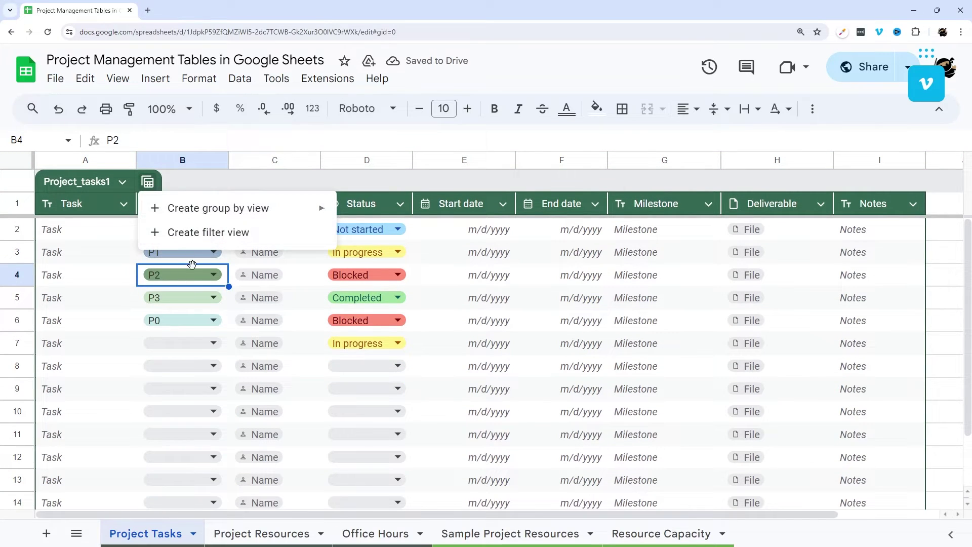
click(89, 204)
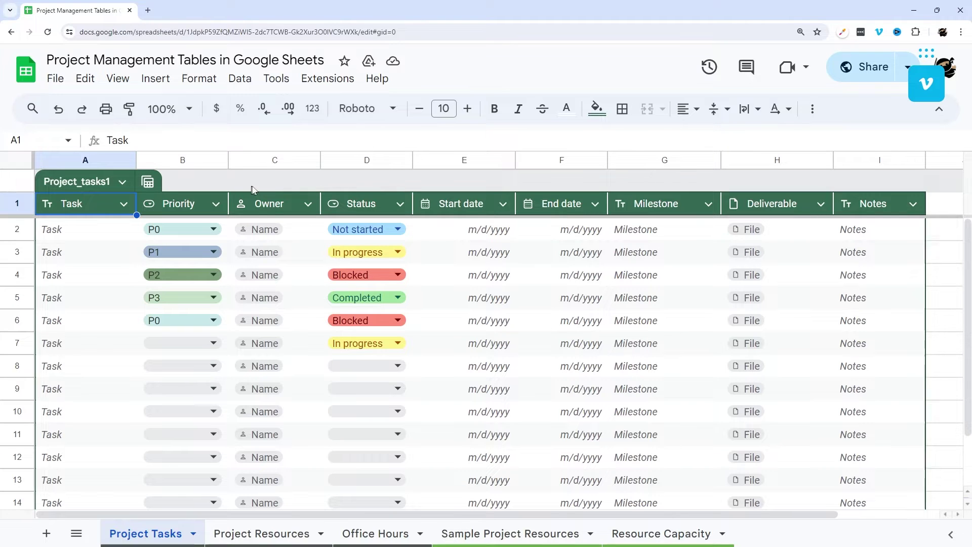
Step: Look over the filter and view commands and the Priority column's filter options, without applying a filter
click(812, 112)
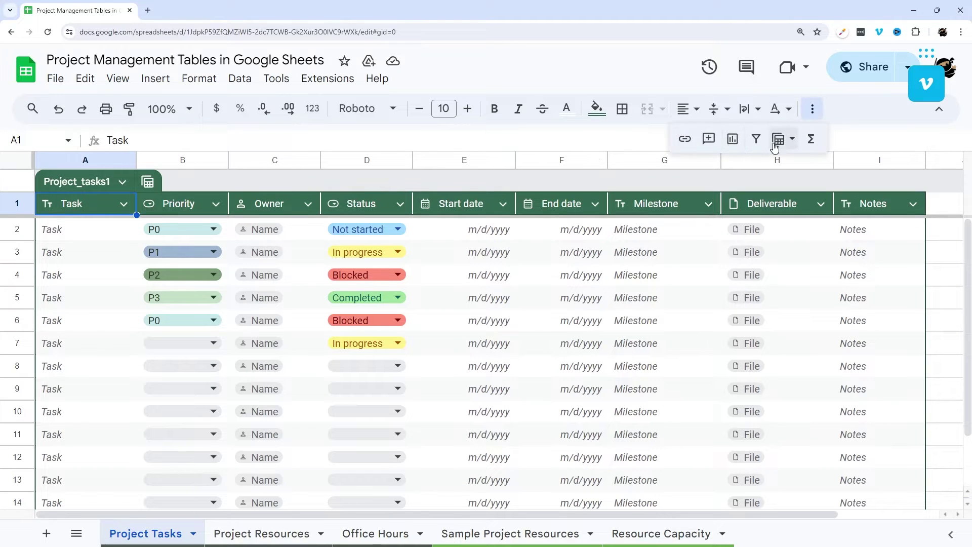
click(240, 79)
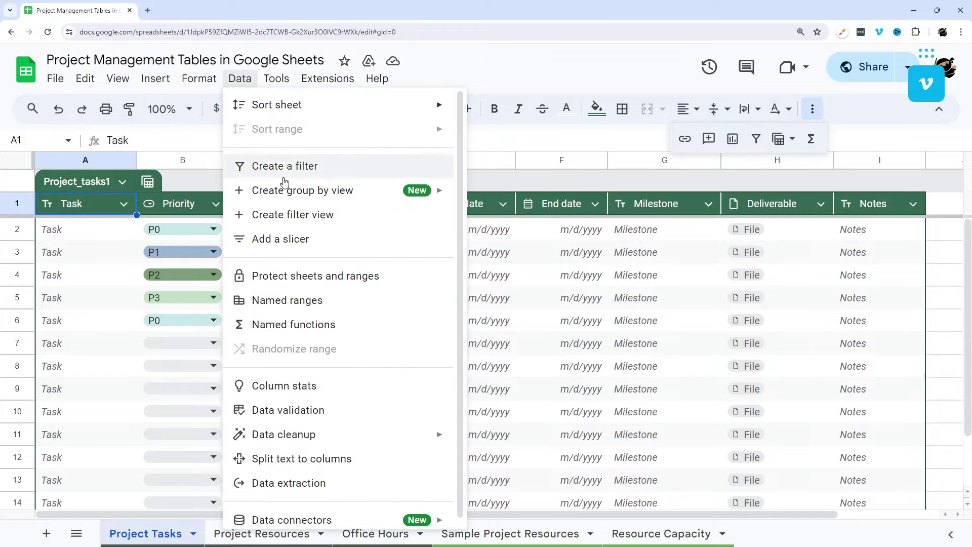
click(216, 204)
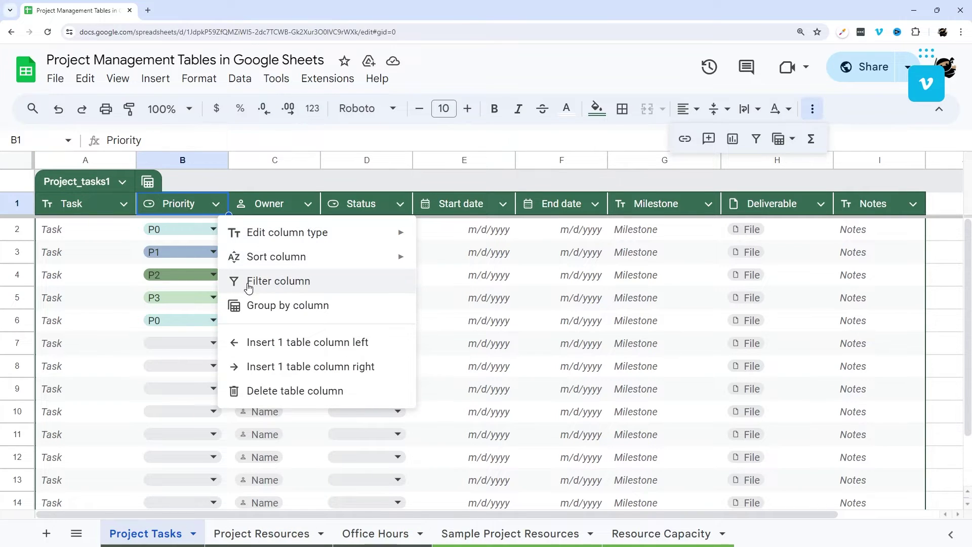
click(268, 283)
scroll(300, 459, down, 1)
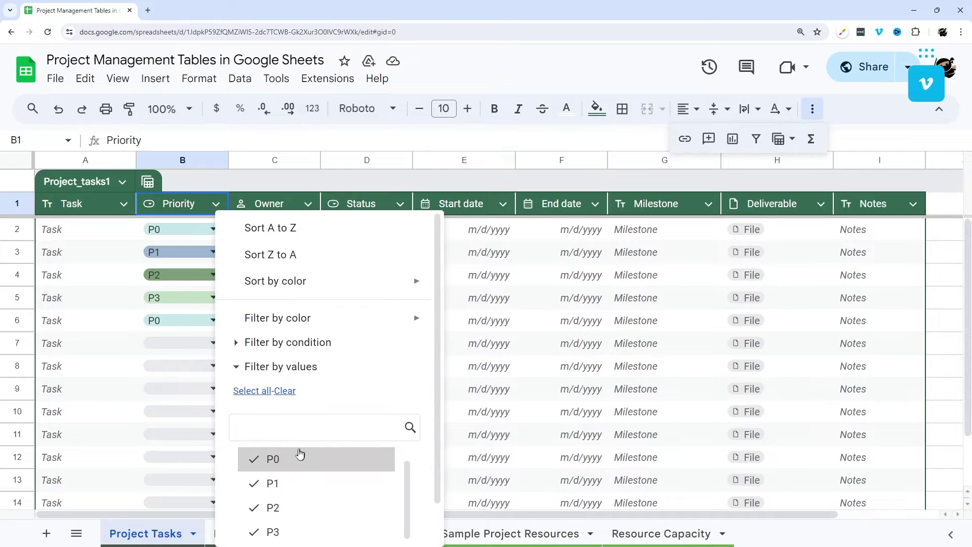
scroll(368, 356, down, 1)
click(316, 522)
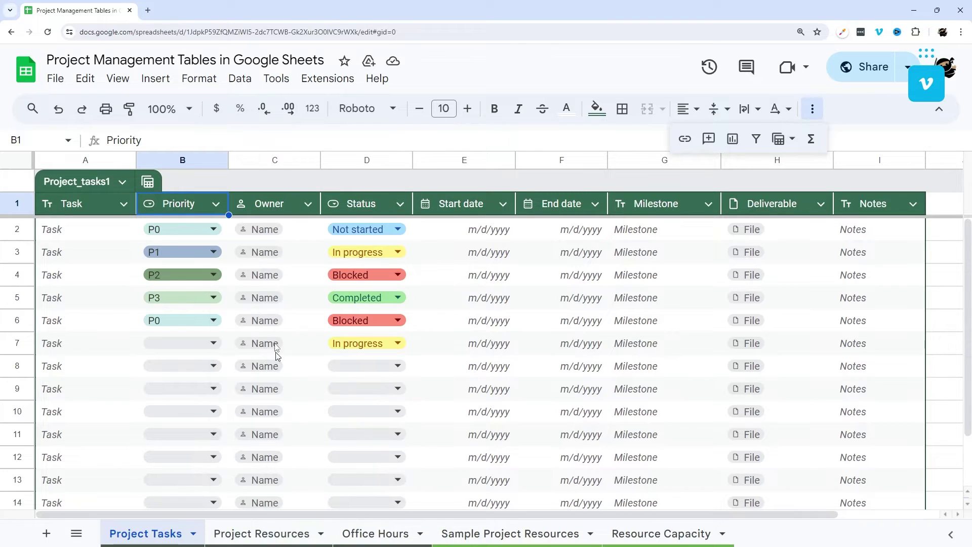
Step: Sort the project tasks table by Priority from A to Z, and again from Z to A
click(216, 204)
mouse_move(234, 256)
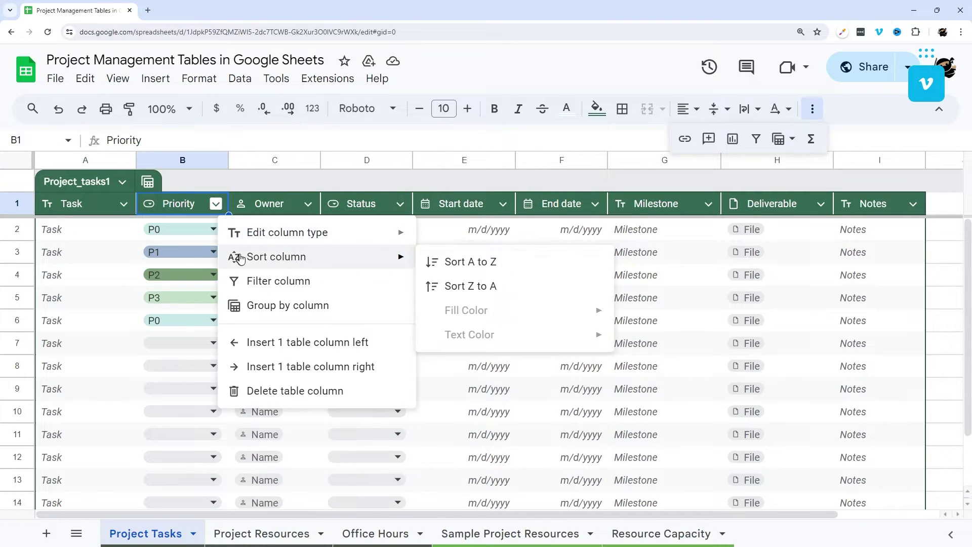
click(470, 263)
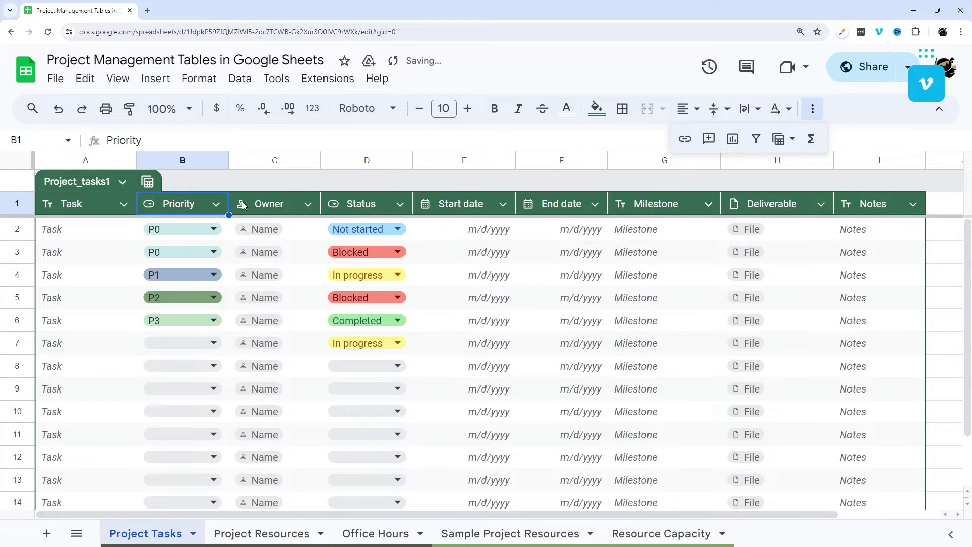
click(215, 203)
mouse_move(278, 256)
click(449, 286)
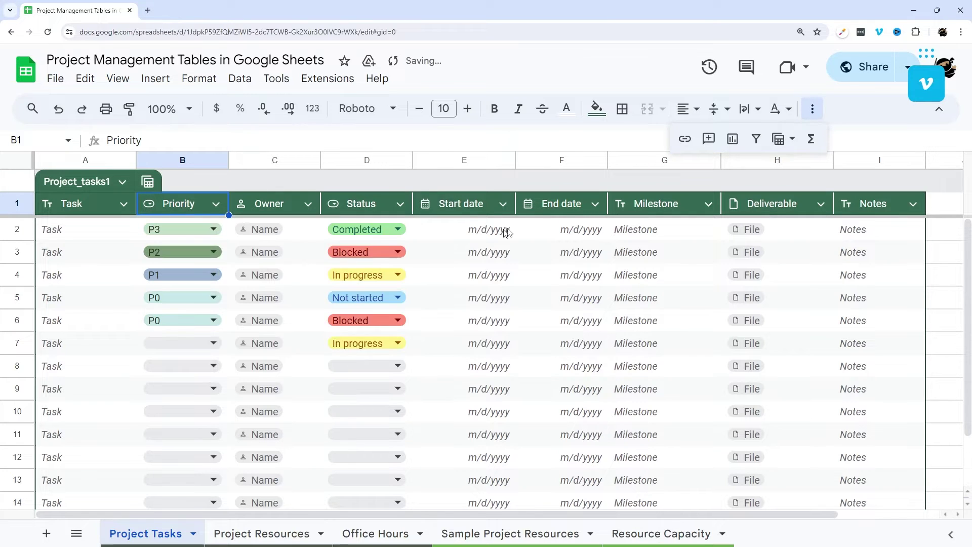
Step: Sort the project tasks table by Status from A to Z, followed by Priority from A to Z
click(400, 204)
mouse_move(461, 256)
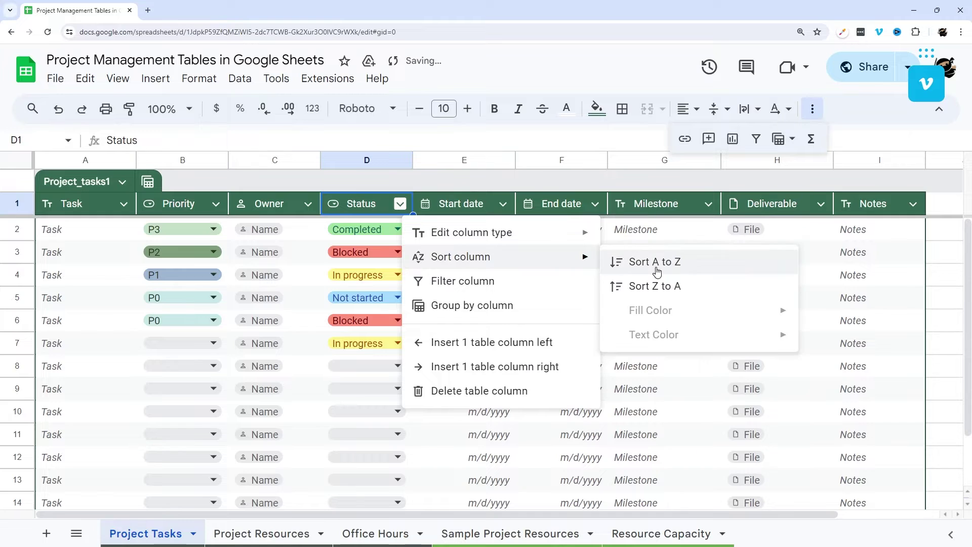
click(641, 268)
click(216, 203)
mouse_move(245, 256)
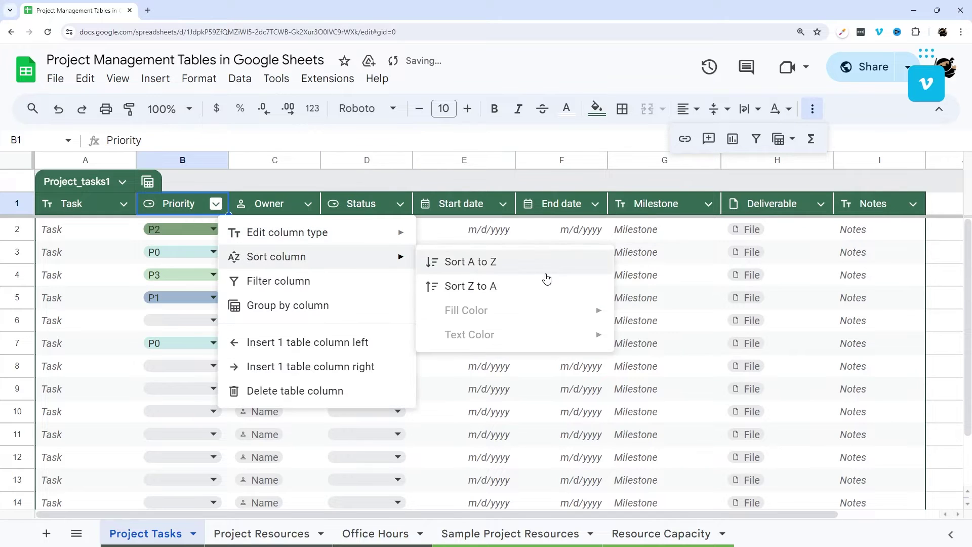
click(527, 266)
click(812, 109)
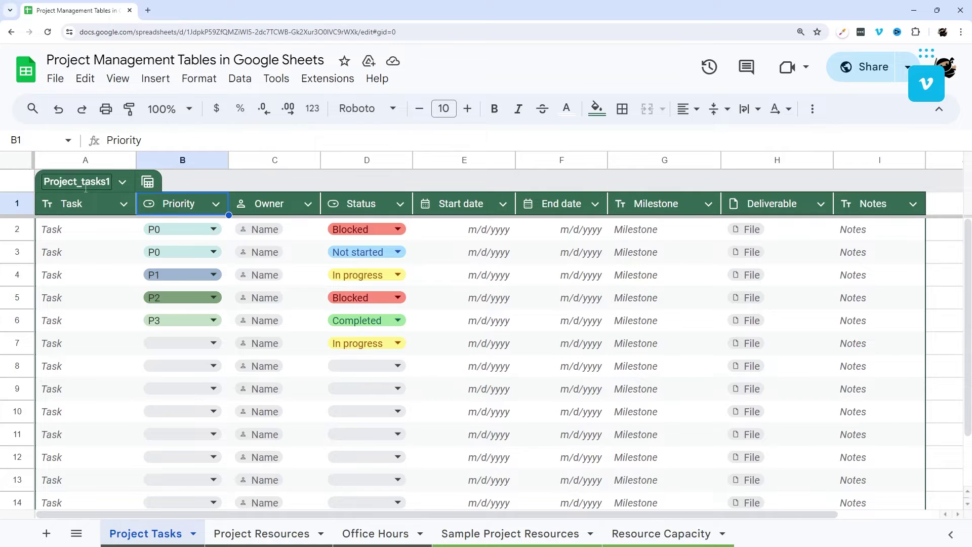
Step: Select the header row and try dark gray, burgundy and red as the table color, settling on dark navy
drag(76, 205, 877, 208)
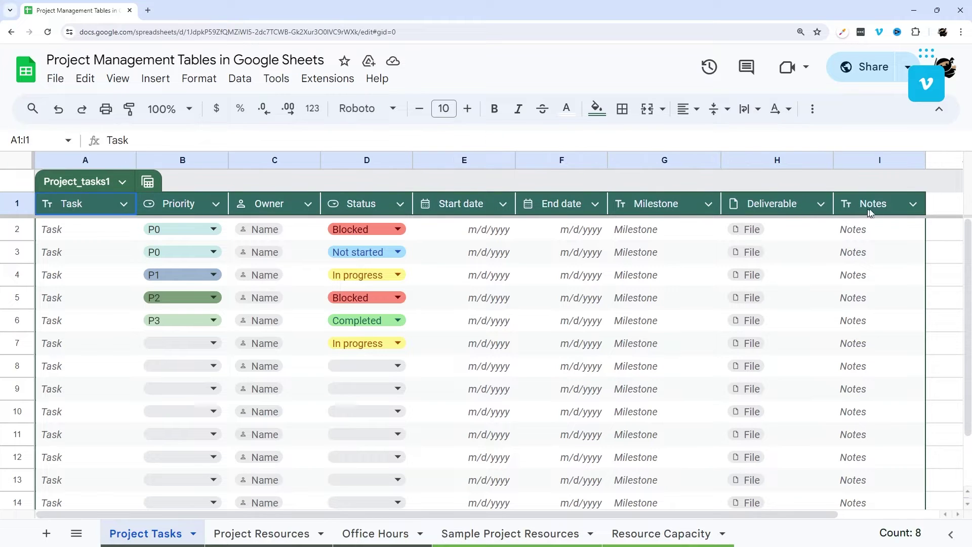
click(122, 183)
mouse_move(151, 302)
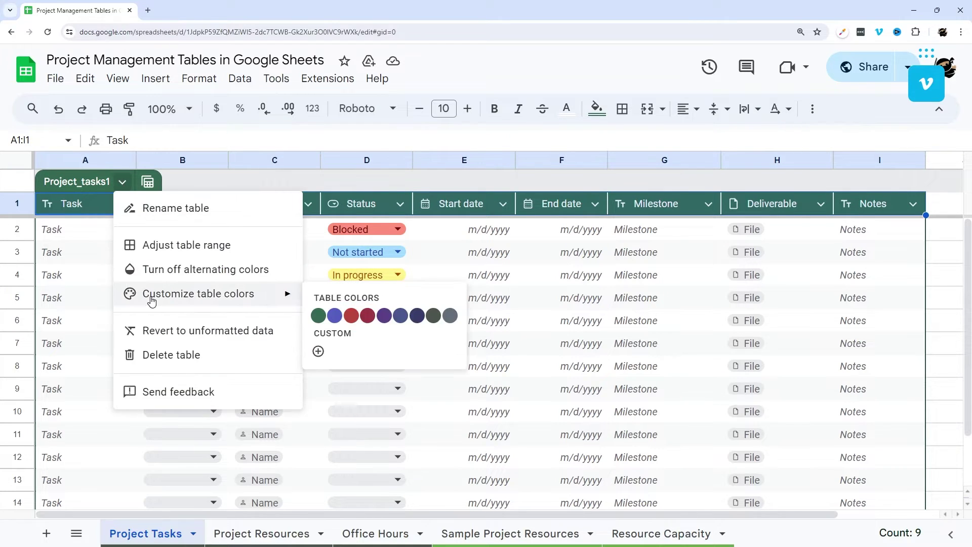
click(435, 315)
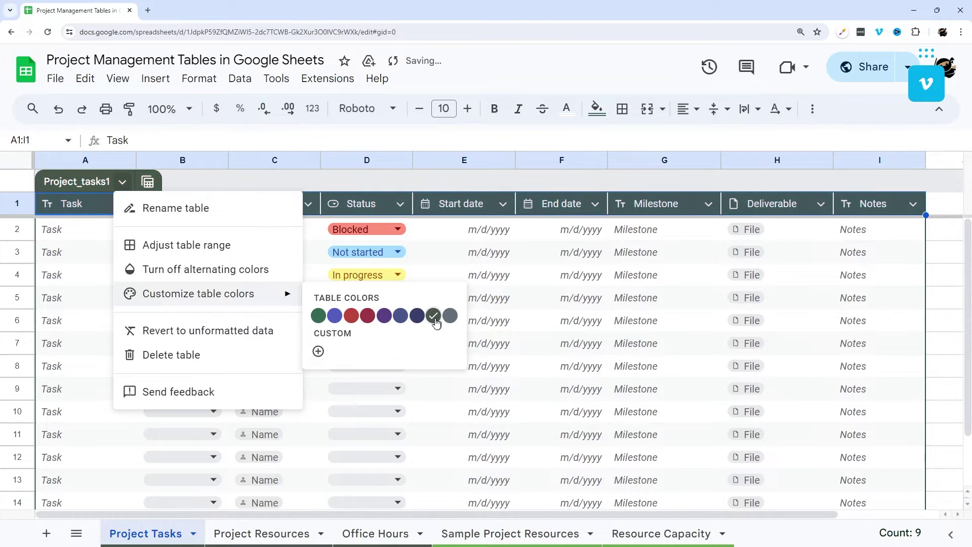
mouse_move(255, 293)
click(370, 318)
click(352, 316)
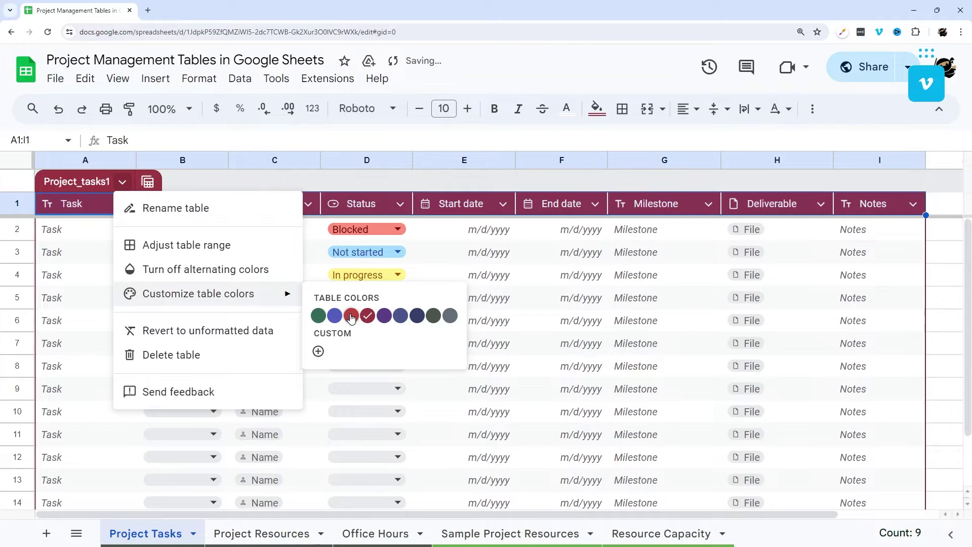
click(419, 318)
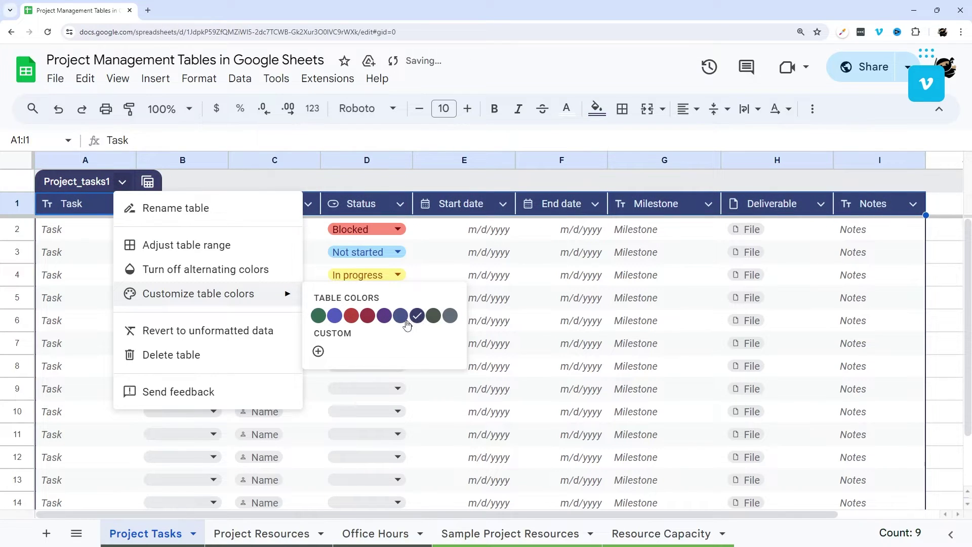
Step: Open the custom table color option and cancel it, and fill the selected header cells with medium blue instead
mouse_move(246, 299)
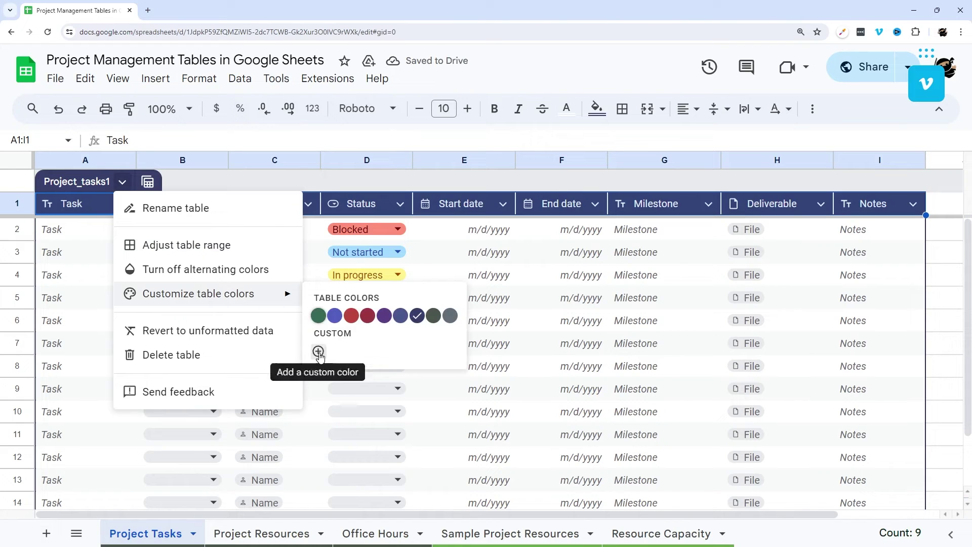
click(319, 351)
click(487, 408)
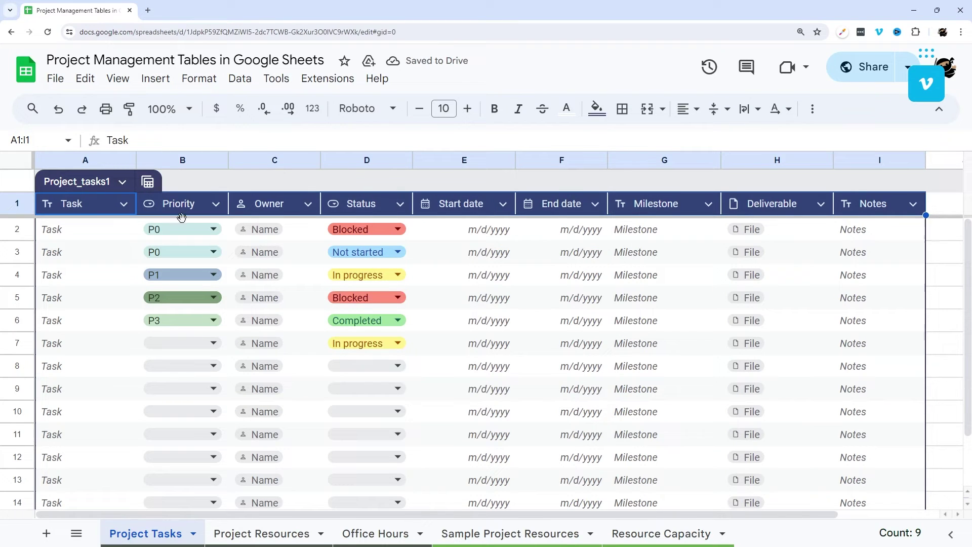
click(597, 108)
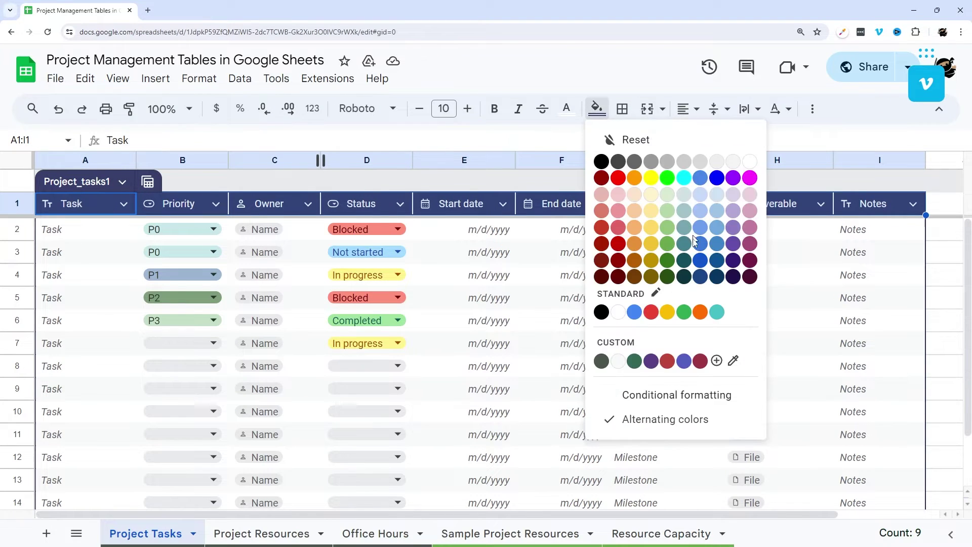
click(717, 245)
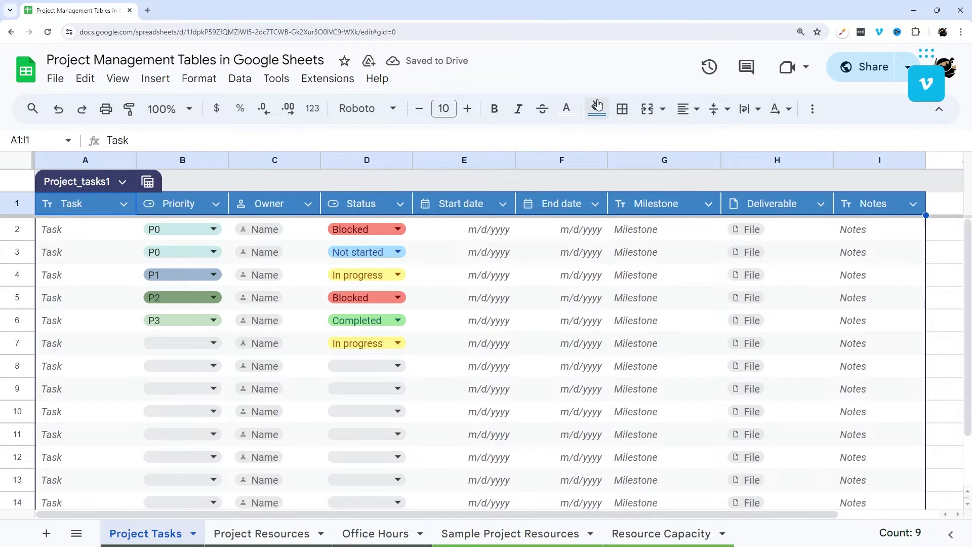
Step: Change the table color to indigo and reset the fill color of row 1
click(123, 182)
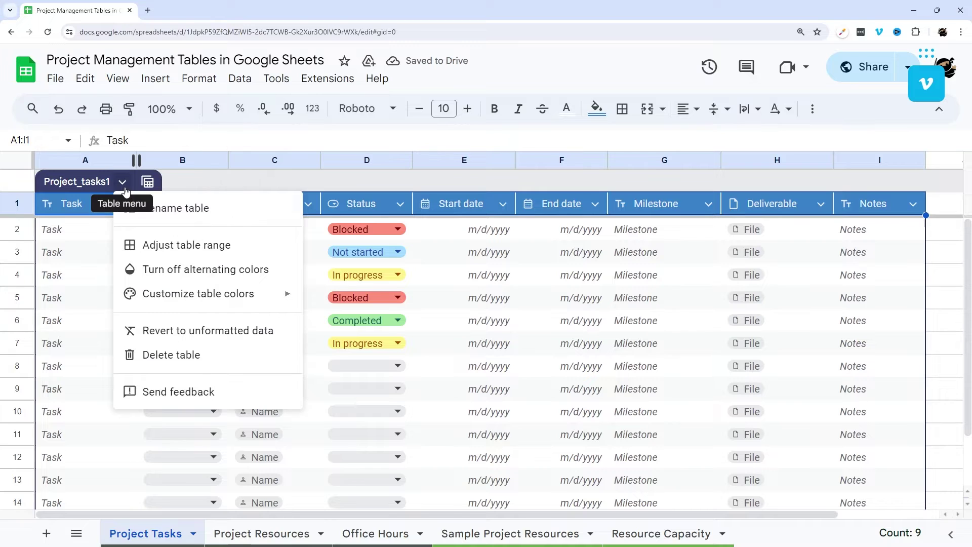
mouse_move(216, 301)
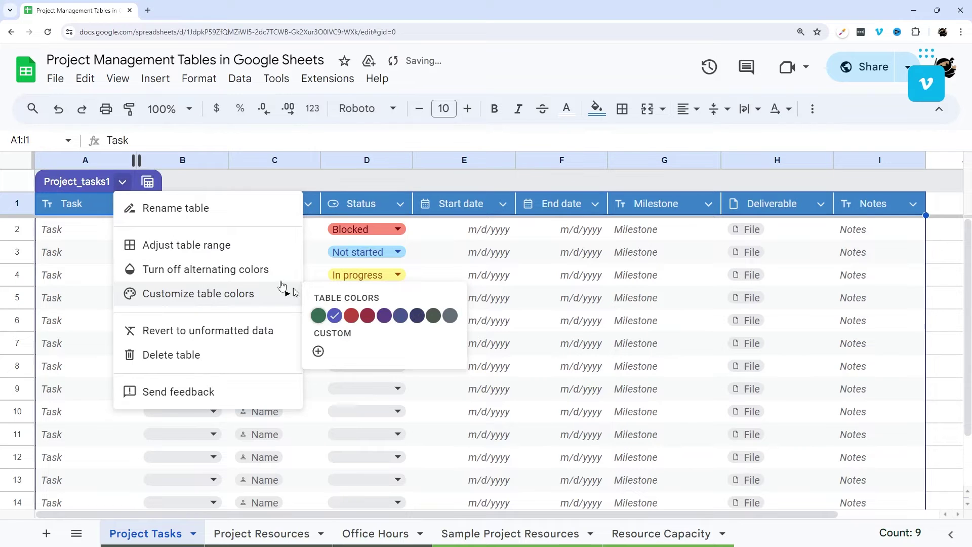
click(50, 206)
click(17, 204)
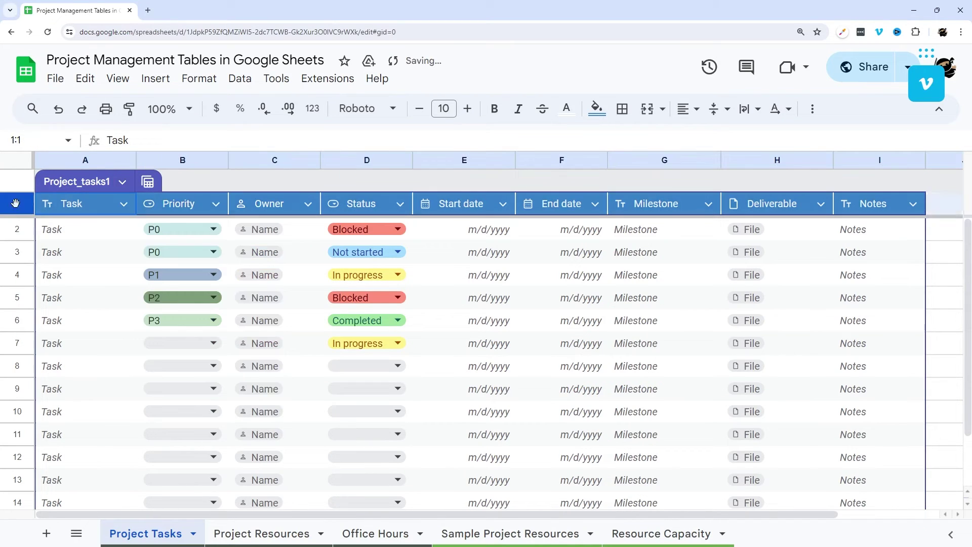
click(597, 109)
click(653, 139)
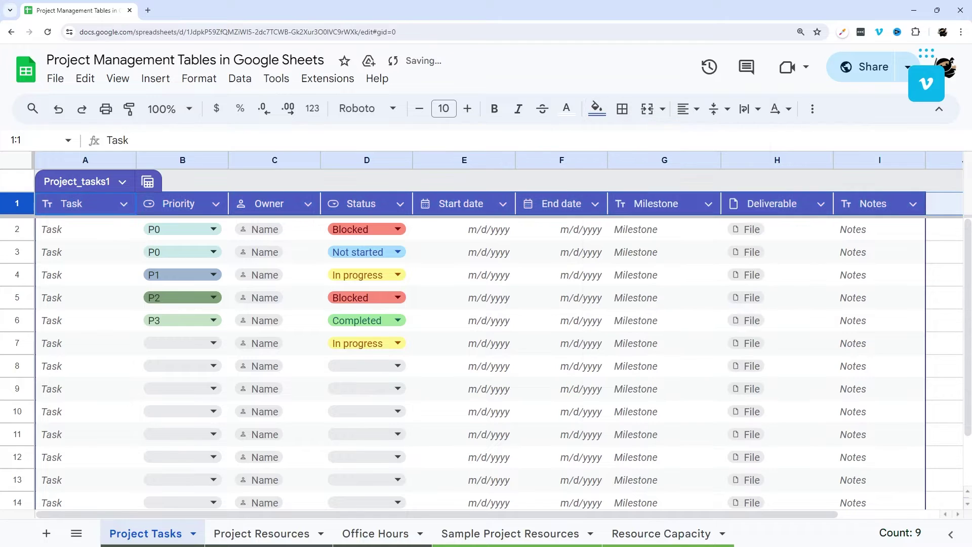
Step: Set the project tasks table's color to burgundy
click(122, 181)
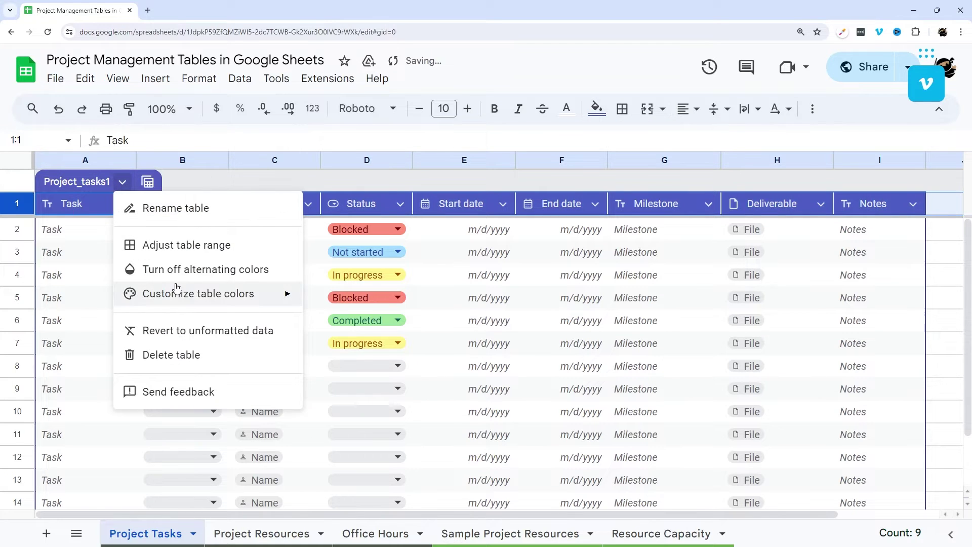
mouse_move(183, 293)
click(353, 315)
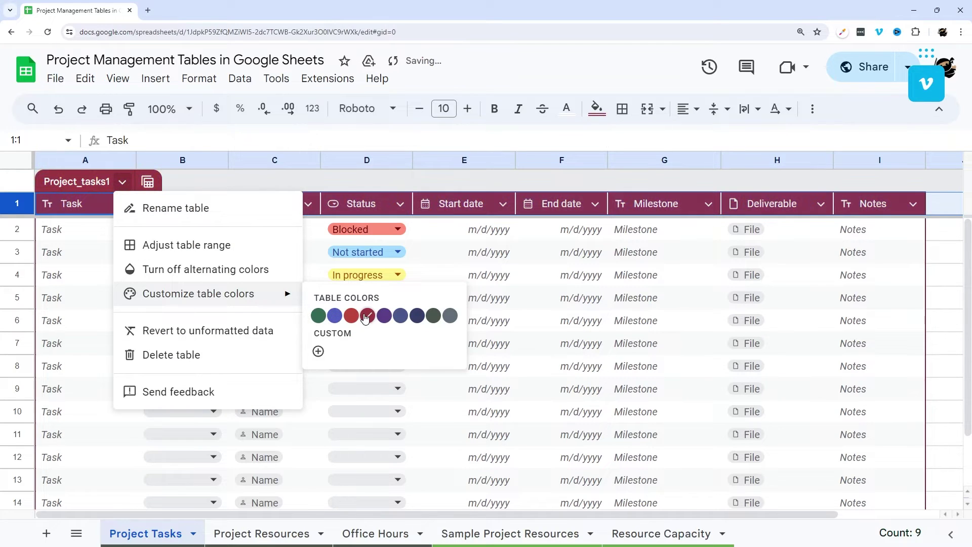
Step: Add light gray vertical inner borders between the columns of A2:I15
click(71, 244)
drag(71, 245, 910, 466)
click(623, 108)
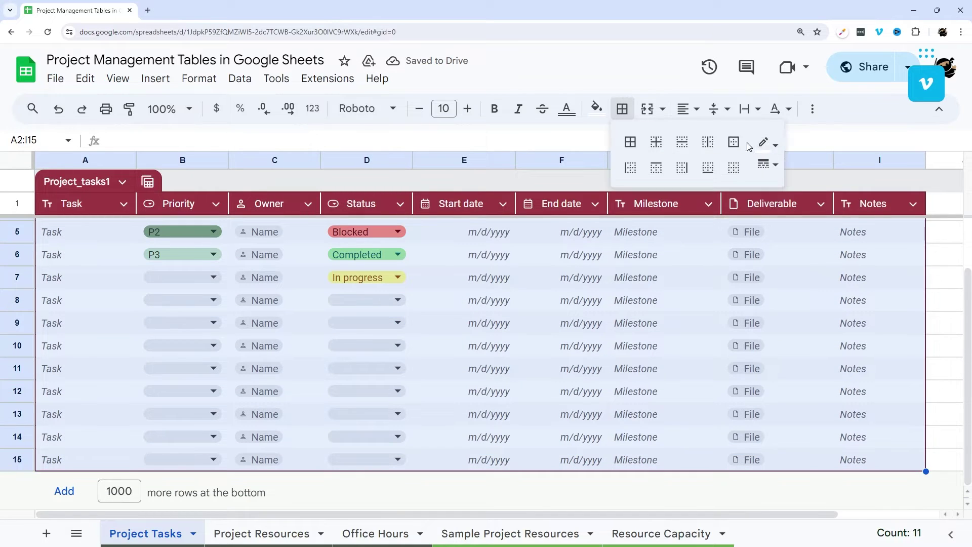
click(769, 144)
click(885, 195)
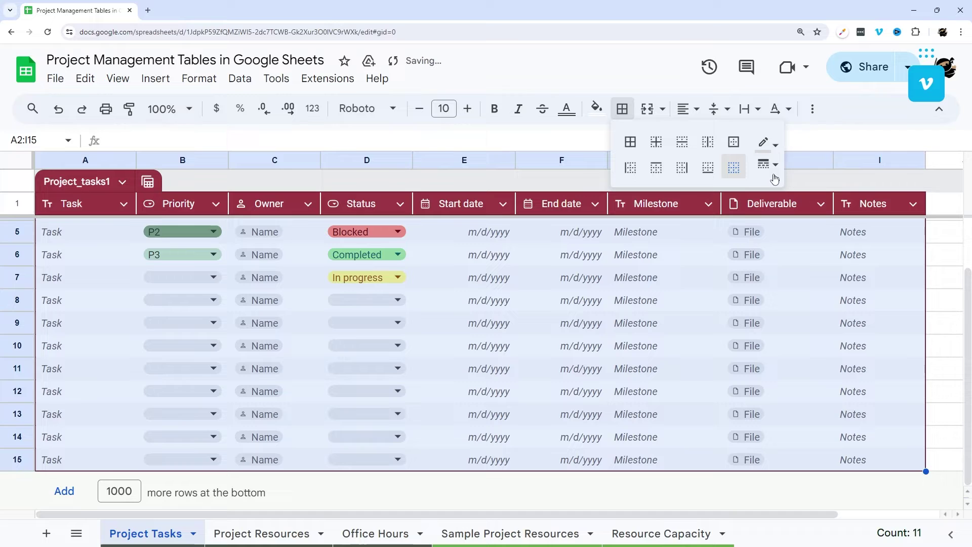
click(708, 142)
click(892, 389)
scroll(891, 389, up, 1)
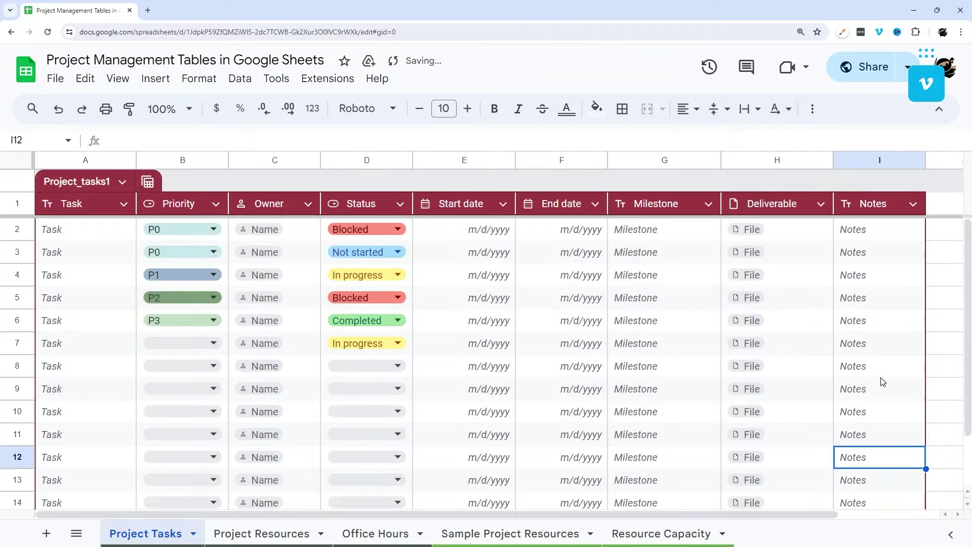
Step: Turn the table's alternating colors off and back on
click(122, 181)
click(191, 276)
click(122, 182)
click(169, 273)
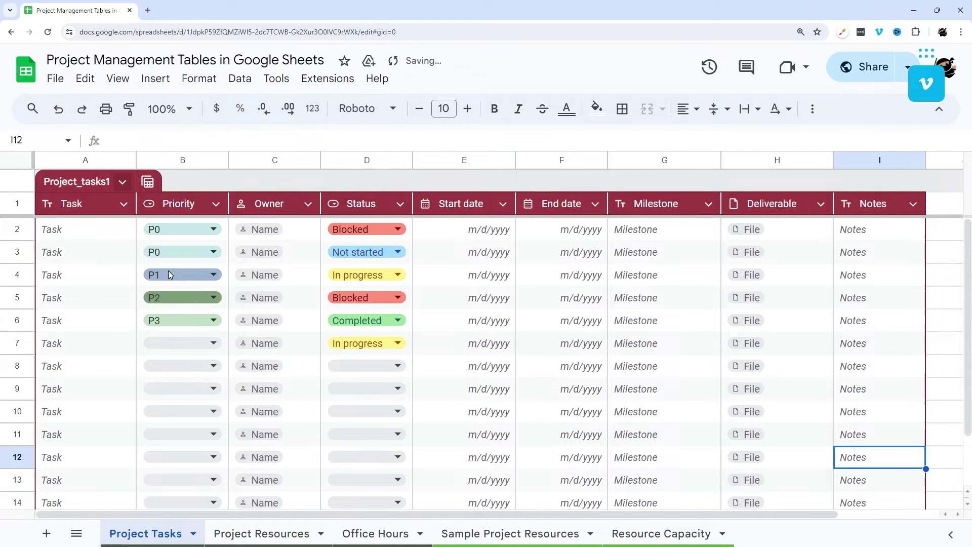
Step: Check the table's data range in the range adjustment dialog and close it without changing anything
click(122, 181)
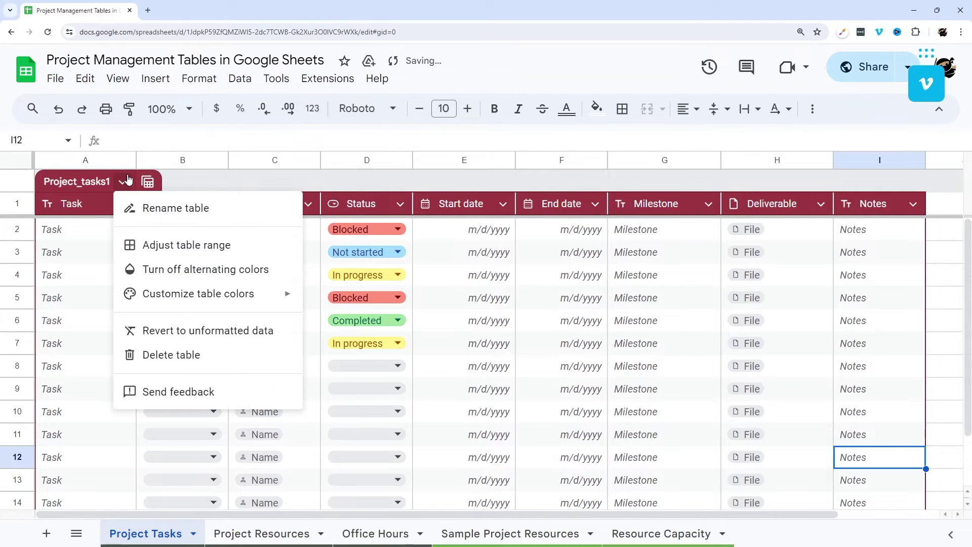
click(193, 245)
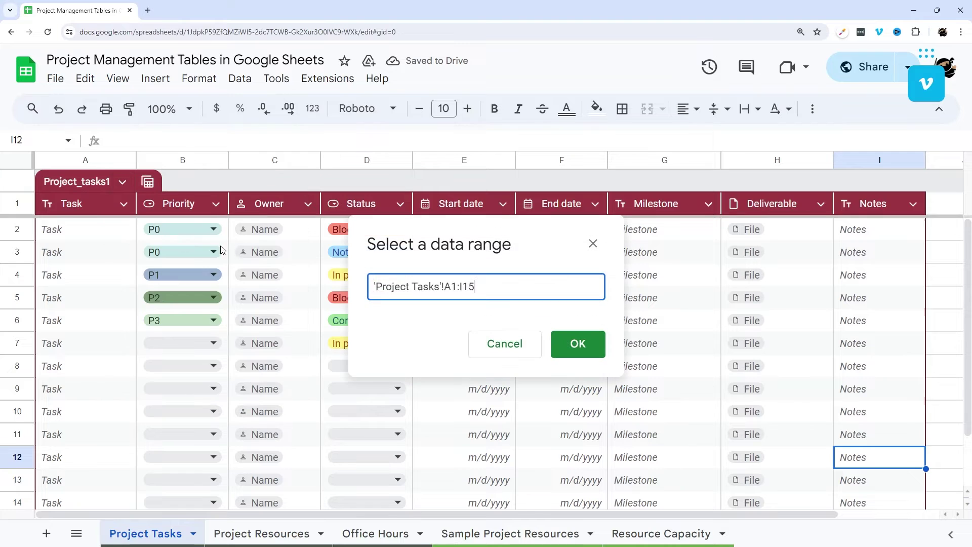
click(514, 346)
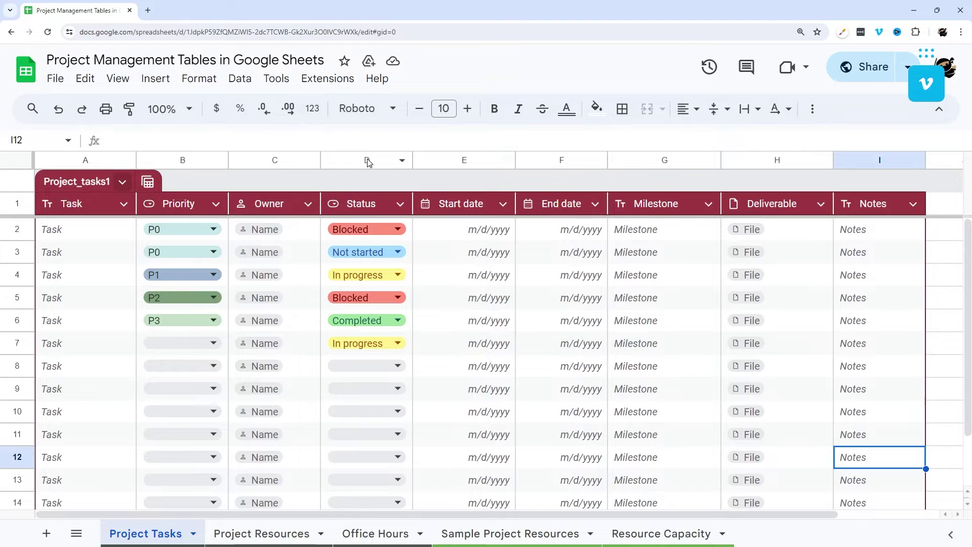
Step: Insert a column between Priority and Owner and try to clear its header name
click(265, 160)
right_click(266, 160)
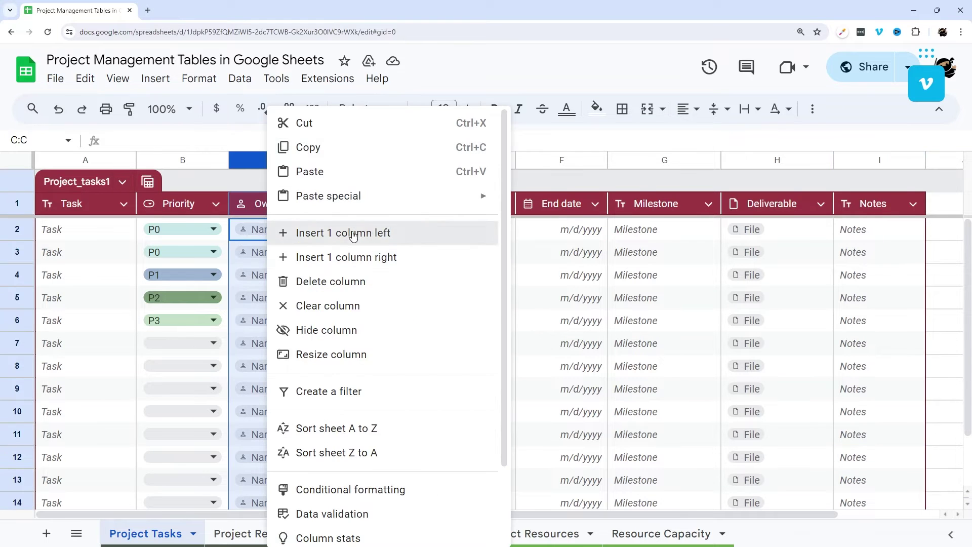
click(353, 234)
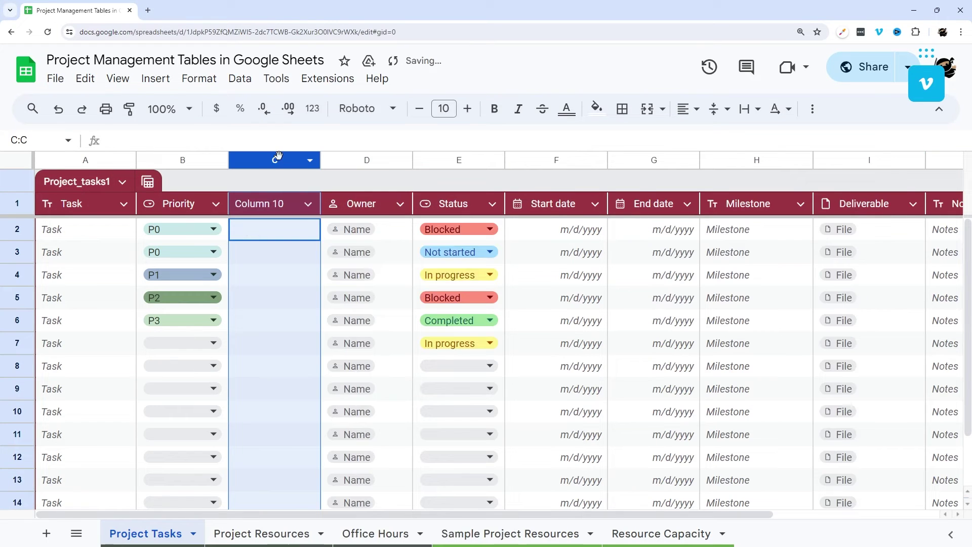
double_click(282, 201)
drag(294, 202, 188, 204)
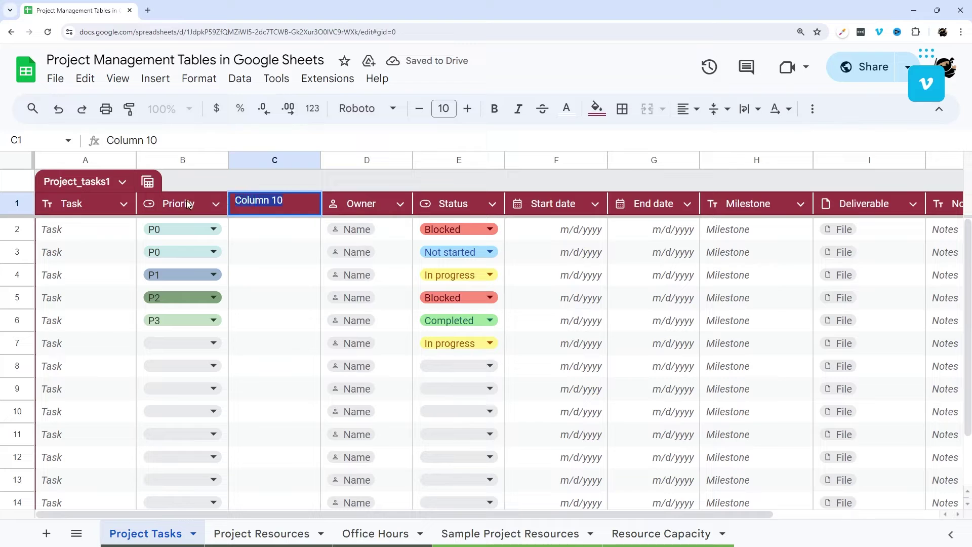
key(BackSpace)
click(281, 231)
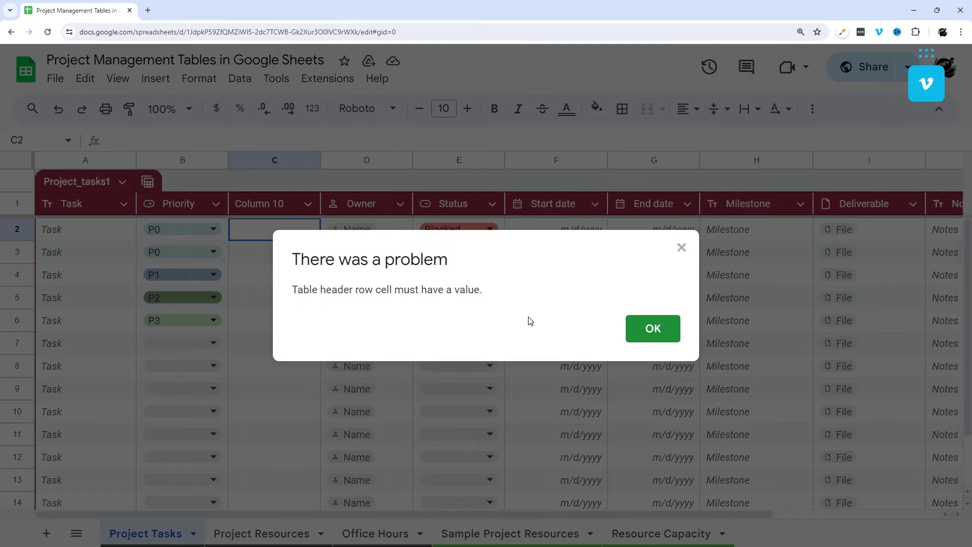
click(653, 329)
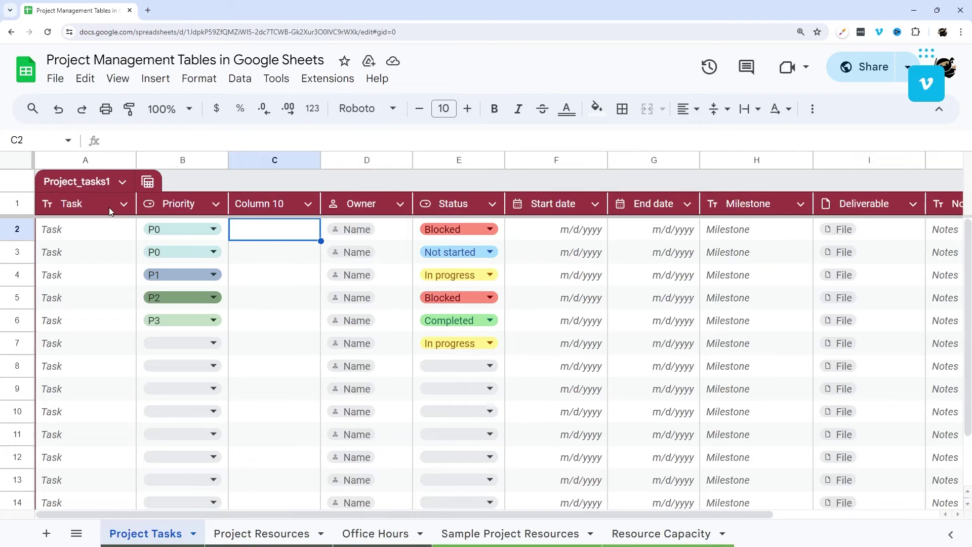
Step: Delete the newly inserted column between Priority and Owner
click(279, 206)
right_click(280, 162)
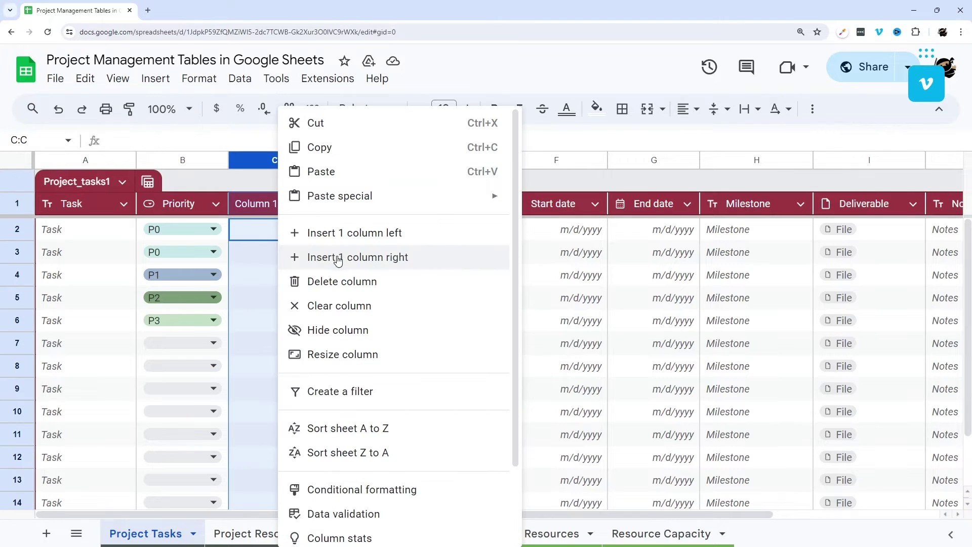
click(339, 282)
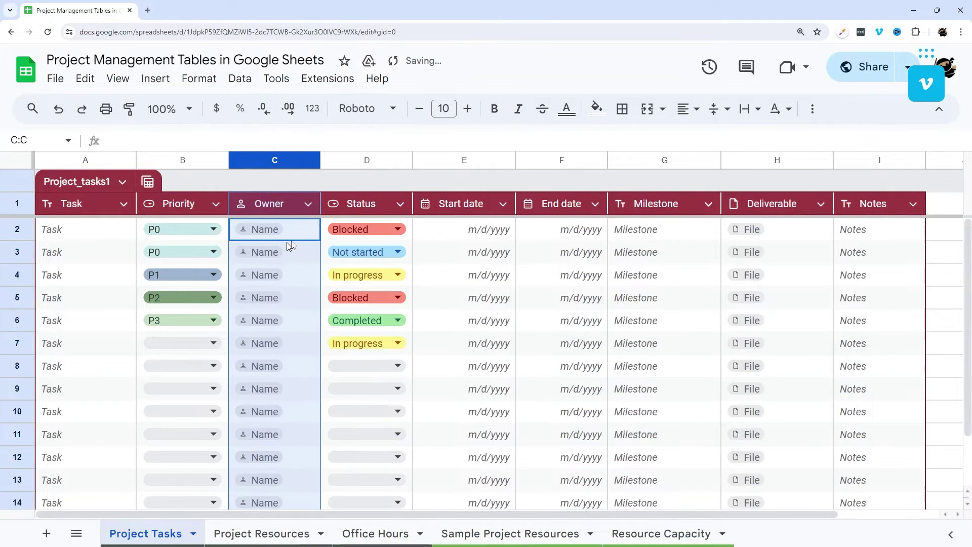
Step: Insert a column after Notes and undo the insertion
right_click(868, 167)
click(897, 256)
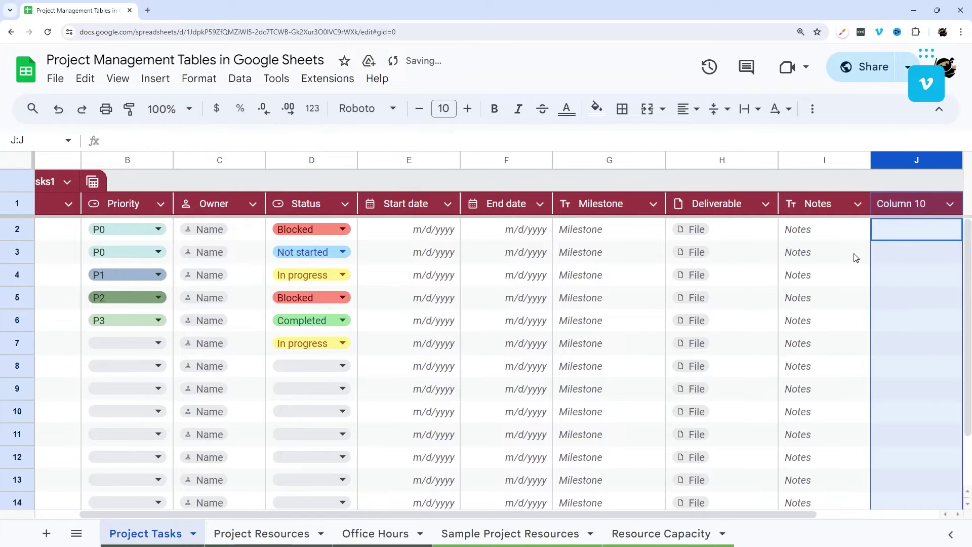
key(ctrl+z)
Step: Enter the header "New Col" in J1, directly beside the Notes column, and undo the entry
drag(612, 514, 674, 514)
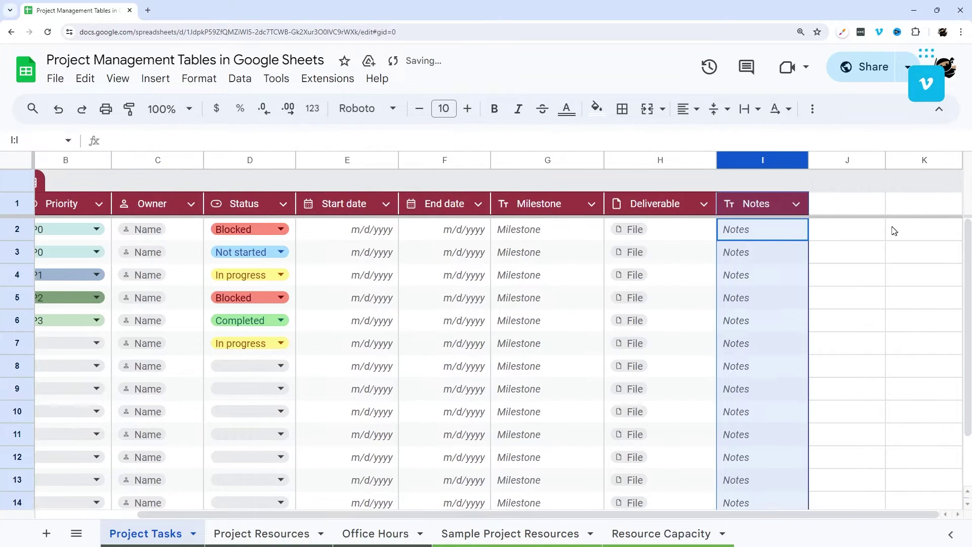
drag(851, 204, 939, 459)
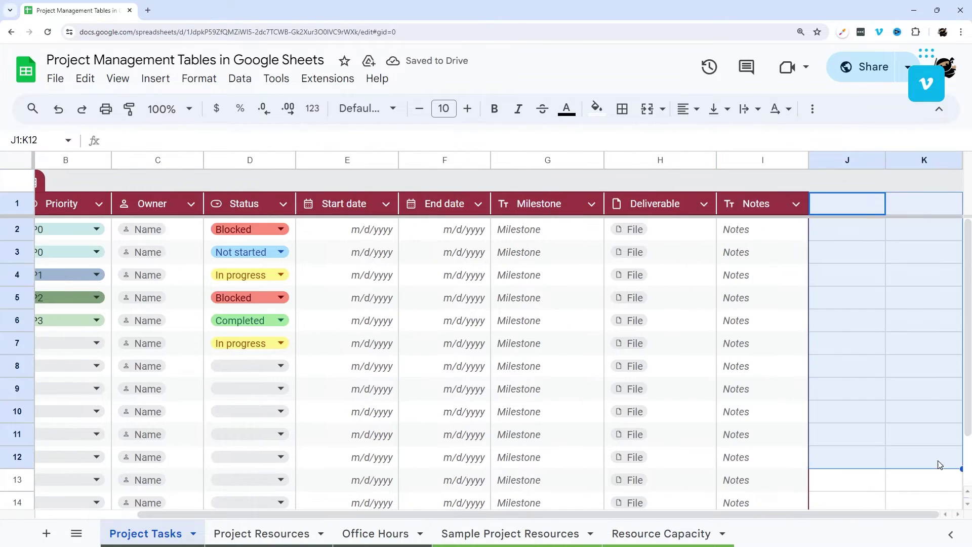
click(905, 204)
click(829, 205)
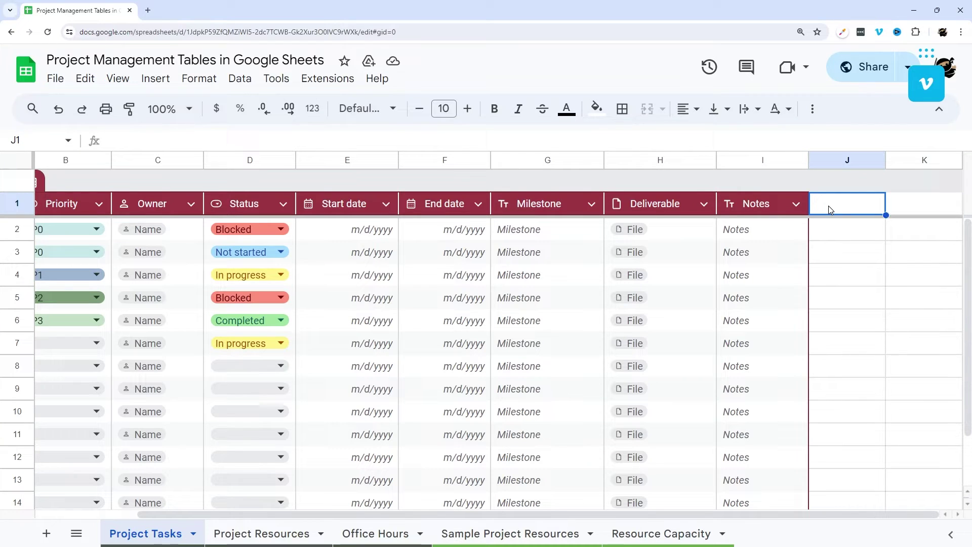
text(New Col)
key(Return)
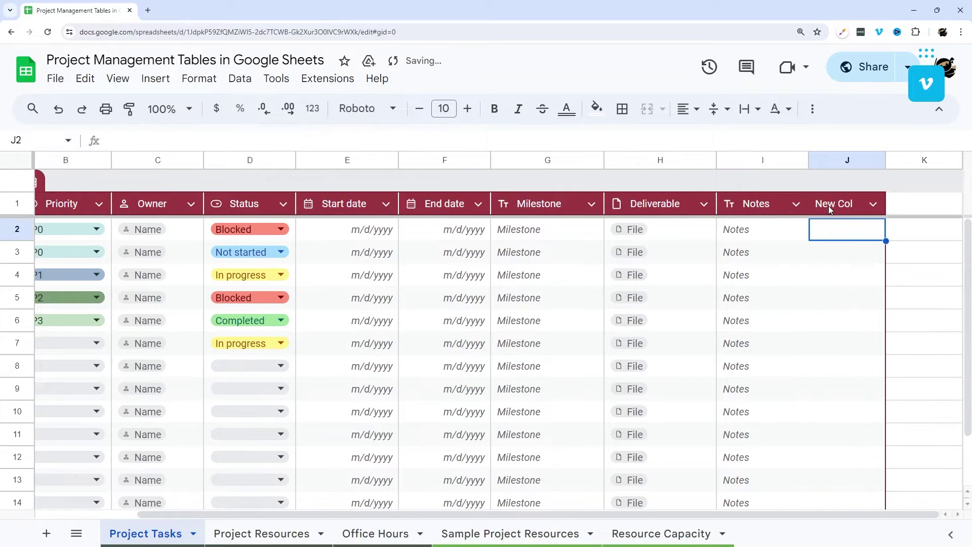
key(ctrl+z)
Step: Enter "New Col" in K1, one column away from the table, and delete it again
click(914, 206)
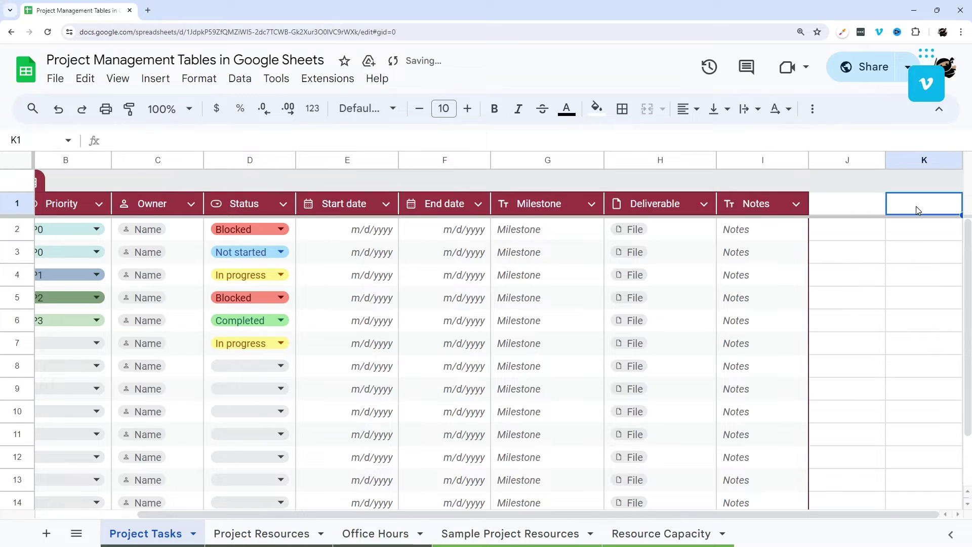
text(New Col)
key(Return)
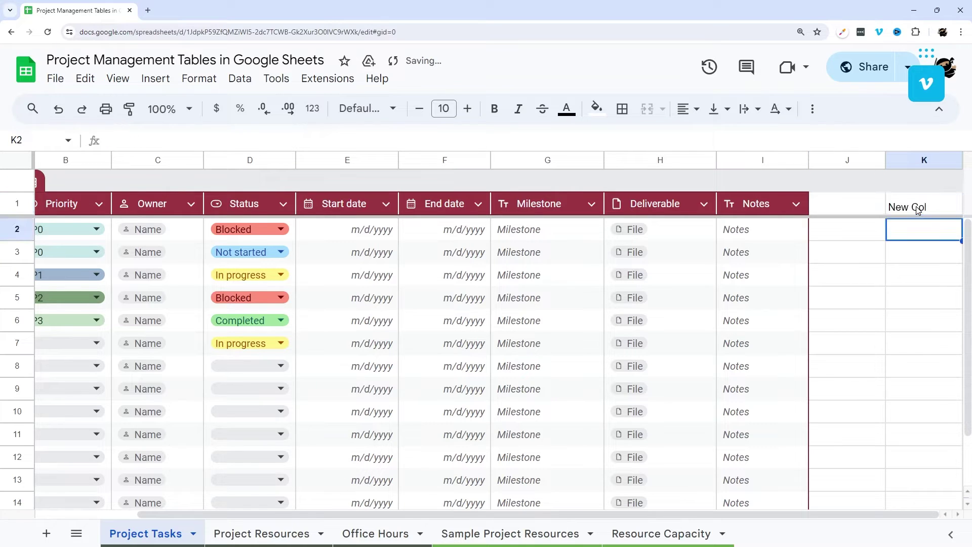
click(918, 209)
key(Delete)
click(861, 244)
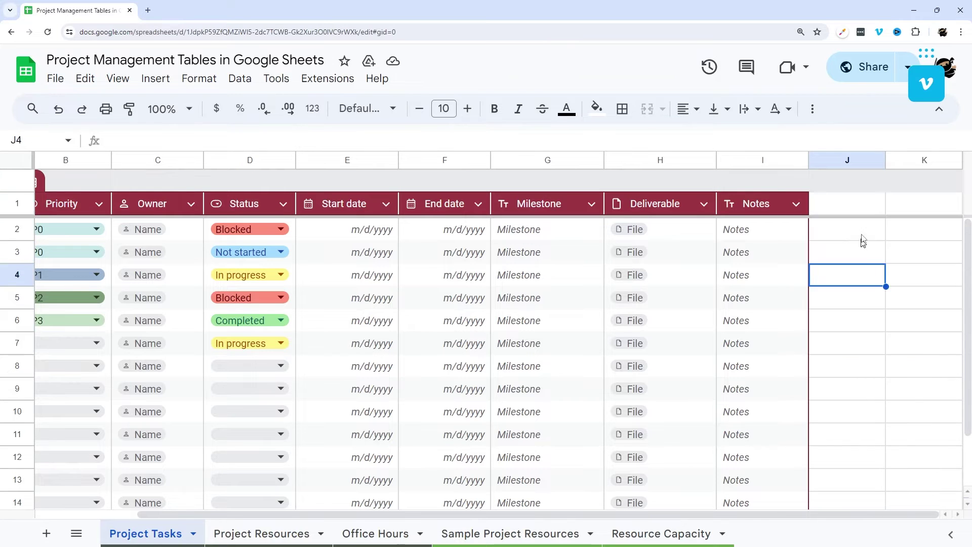
Step: Narrow the empty column J beside the table and widen it again
click(901, 202)
drag(886, 160, 824, 160)
drag(888, 158, 942, 158)
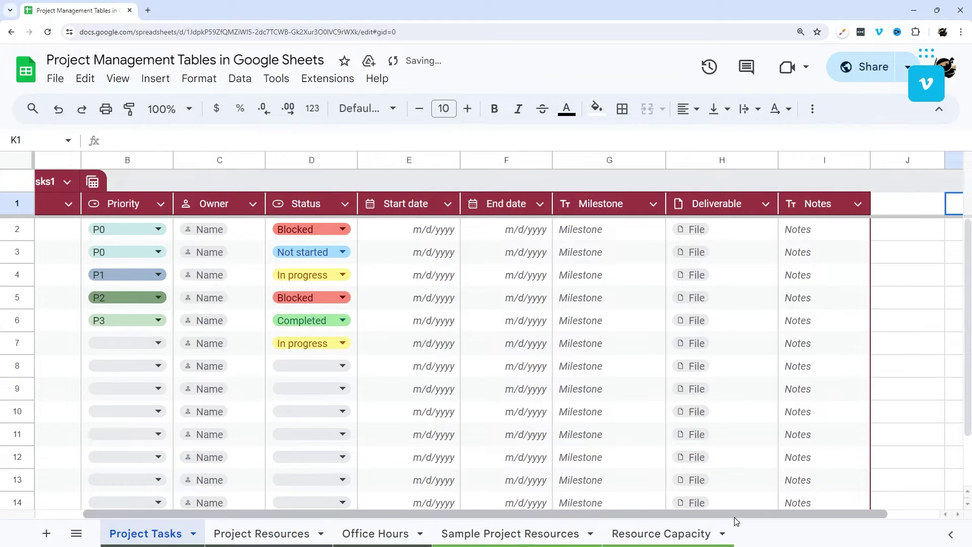
Step: Add 10 more rows at the bottom of the Project Tasks sheet
drag(734, 515, 681, 515)
scroll(178, 342, down, 2)
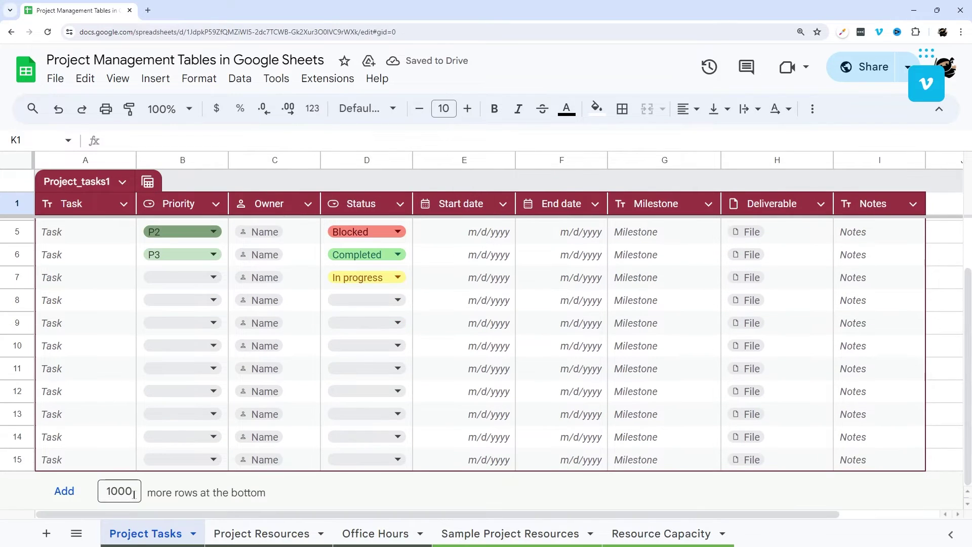
double_click(119, 492)
text(10)
click(64, 491)
scroll(61, 451, down, 1)
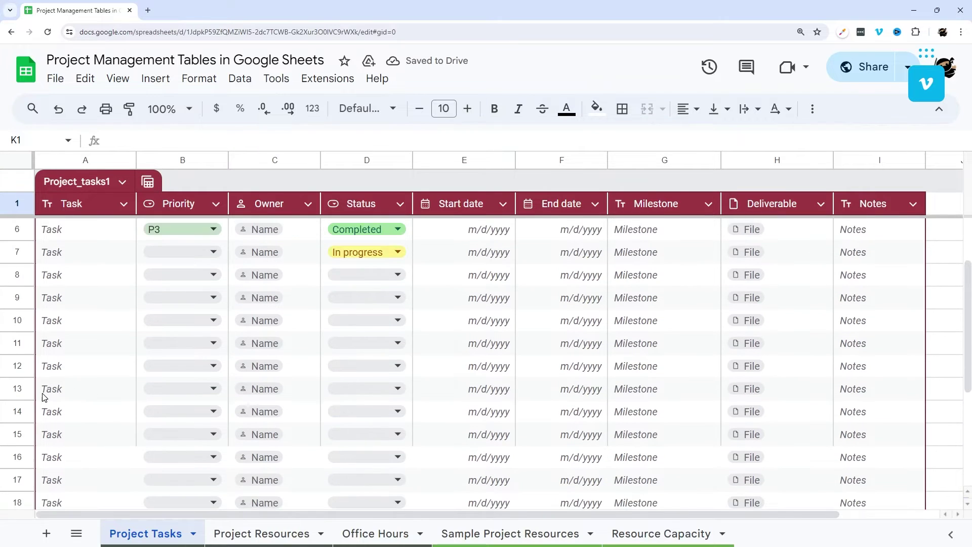
Step: Insert four rows above row 9 inside the Project Tasks table and undo the insertion
scroll(28, 392, up, 3)
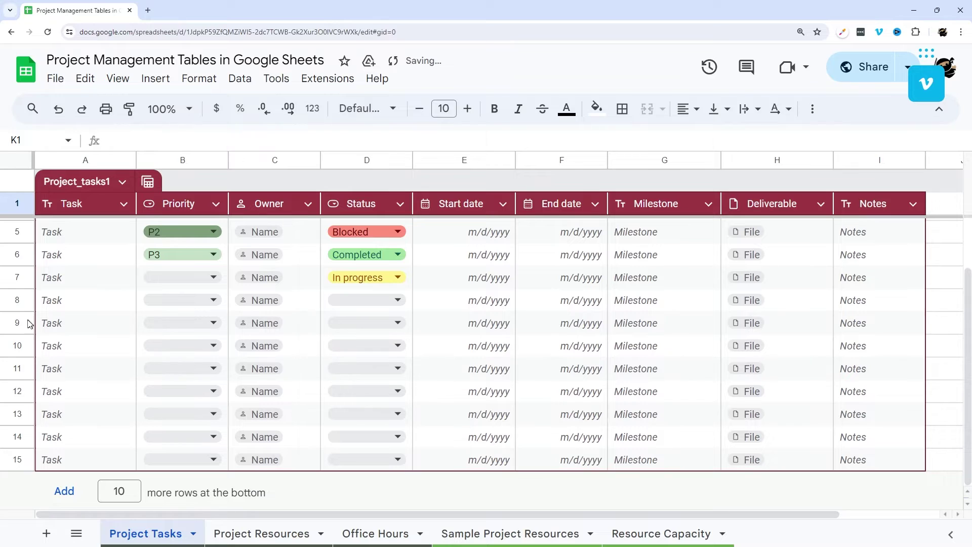
drag(29, 324, 22, 391)
right_click(17, 354)
click(61, 276)
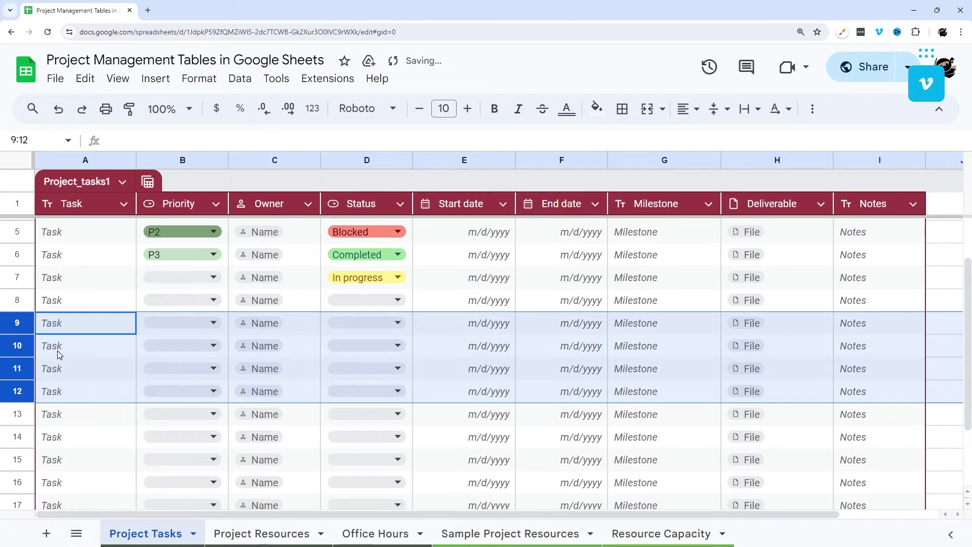
click(485, 327)
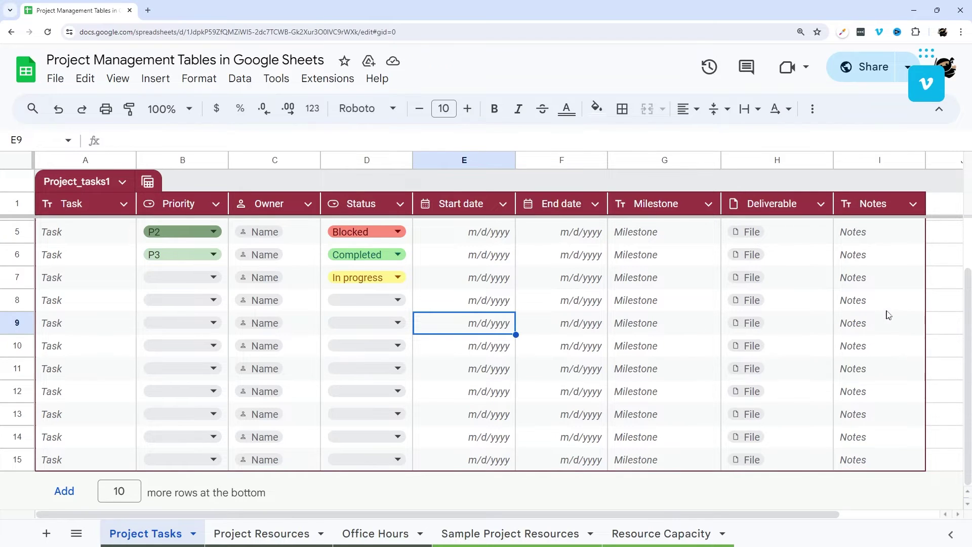
Step: Examine the column type options and the placeholder setting available for the Task column
drag(864, 284, 864, 454)
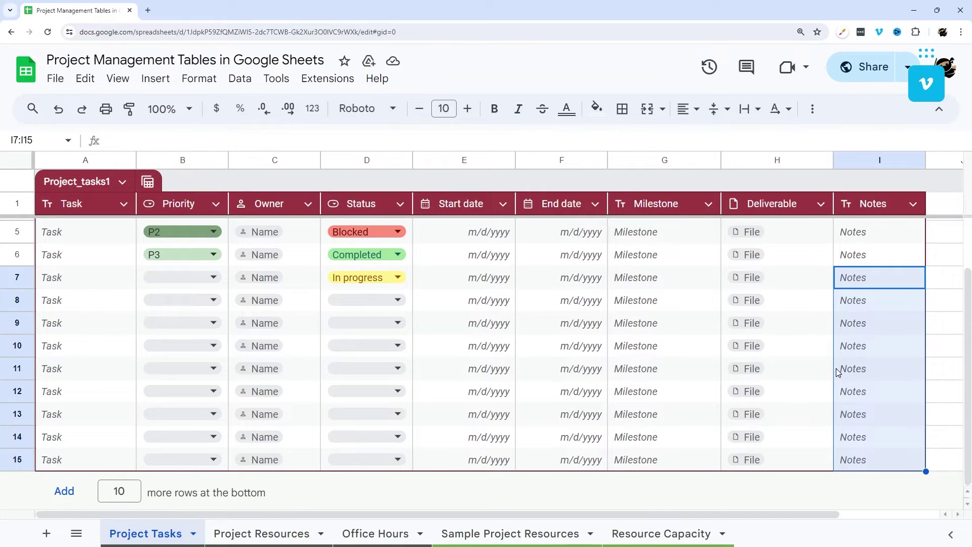
scroll(100, 301, up, 2)
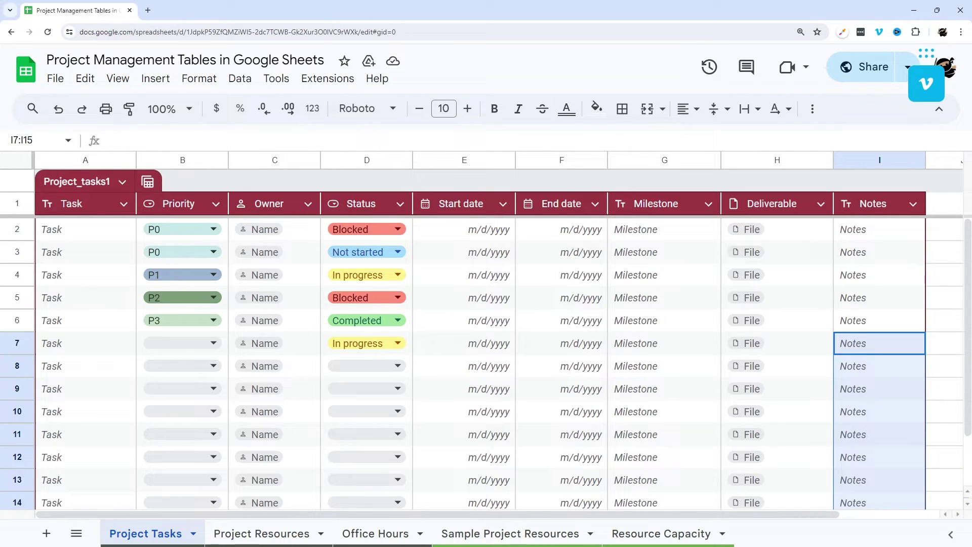
click(124, 205)
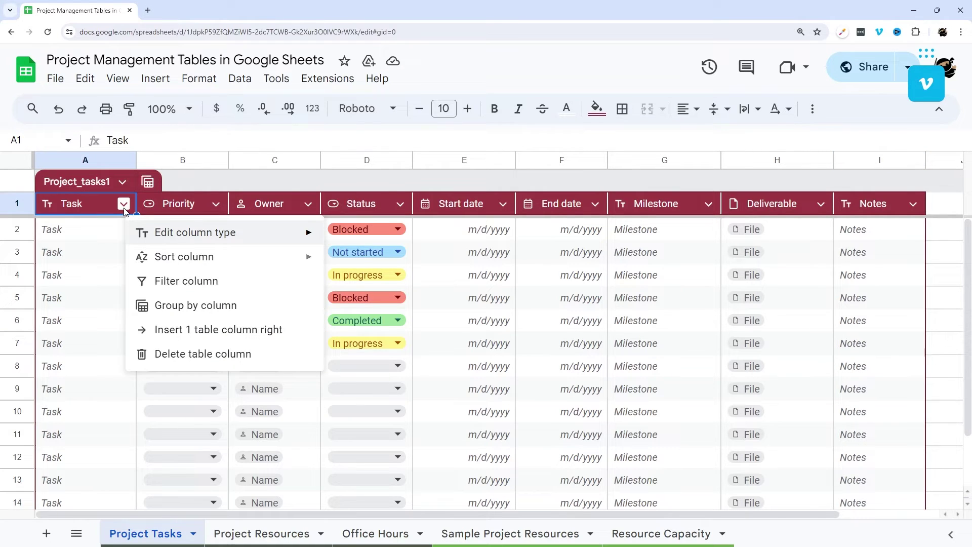
mouse_move(163, 232)
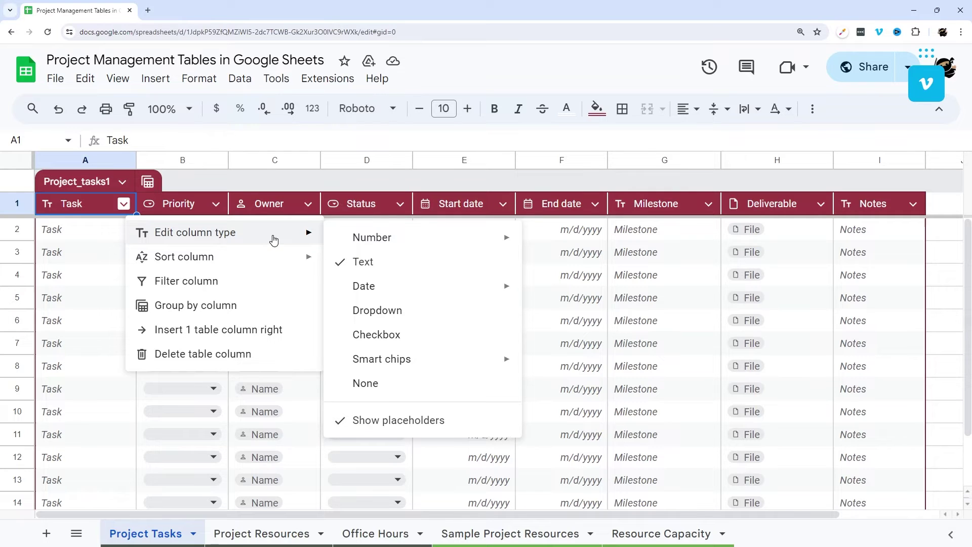
mouse_move(372, 244)
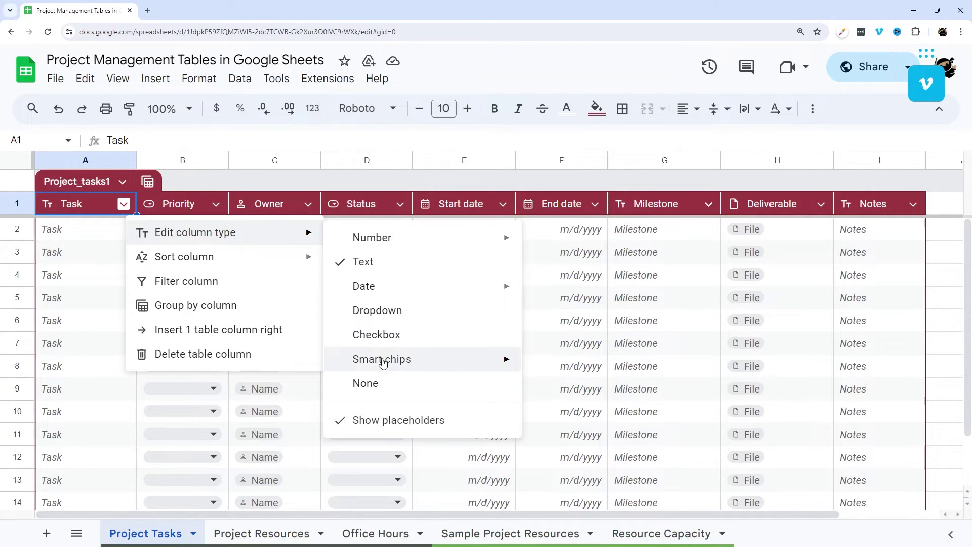
mouse_move(367, 361)
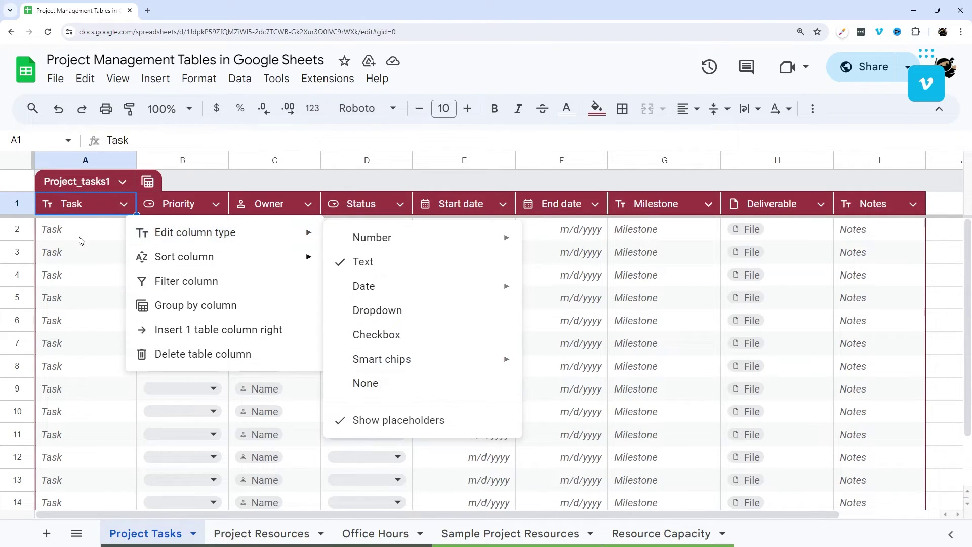
mouse_move(282, 240)
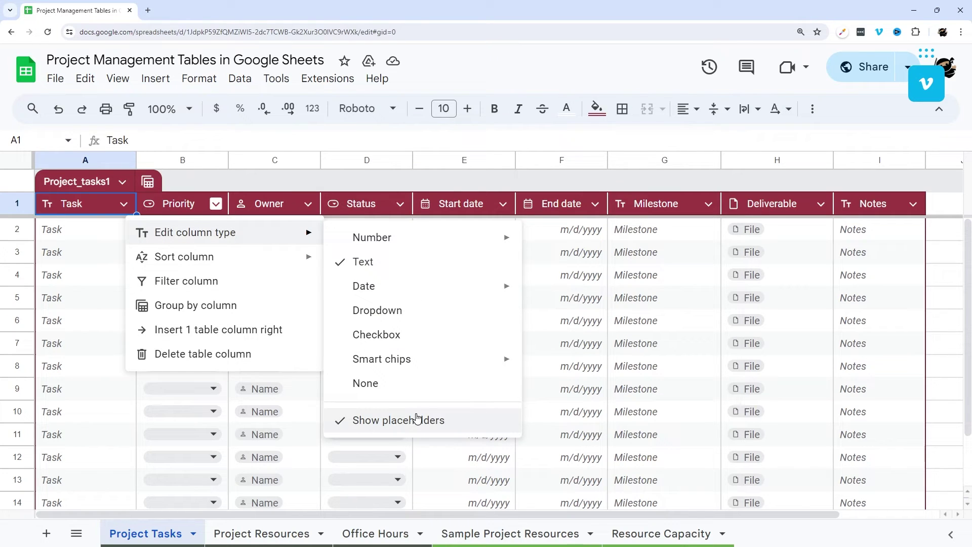
drag(575, 232, 571, 453)
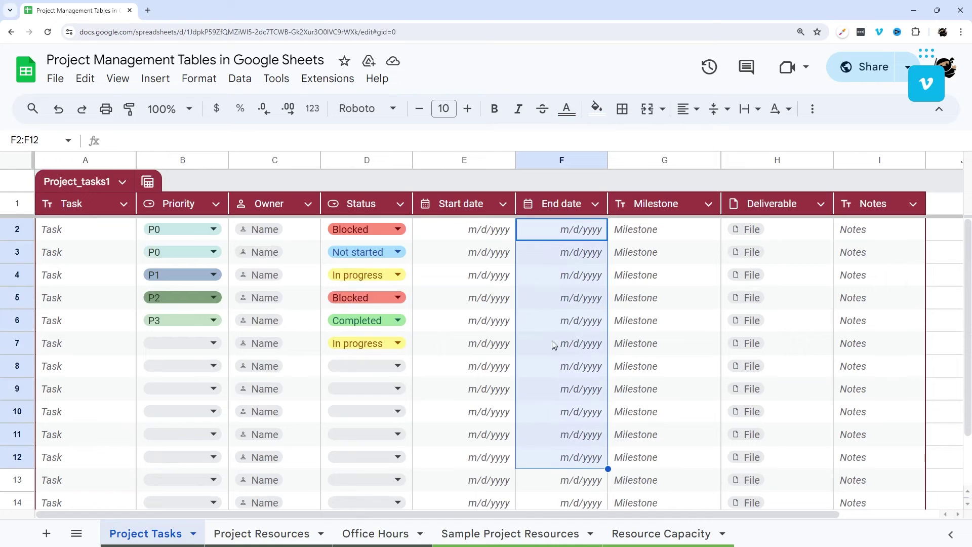
Step: Hide the placeholders in the Task column and show them again
click(125, 204)
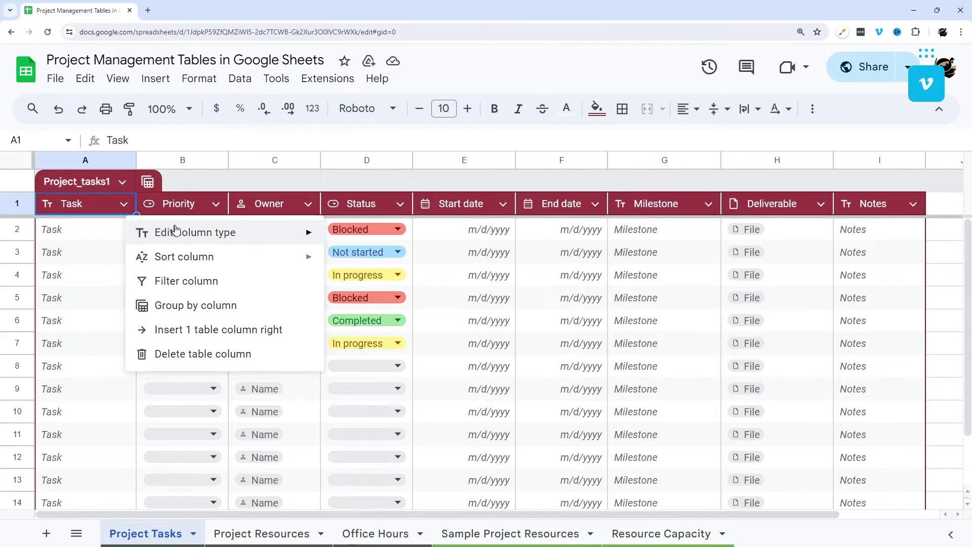
mouse_move(175, 229)
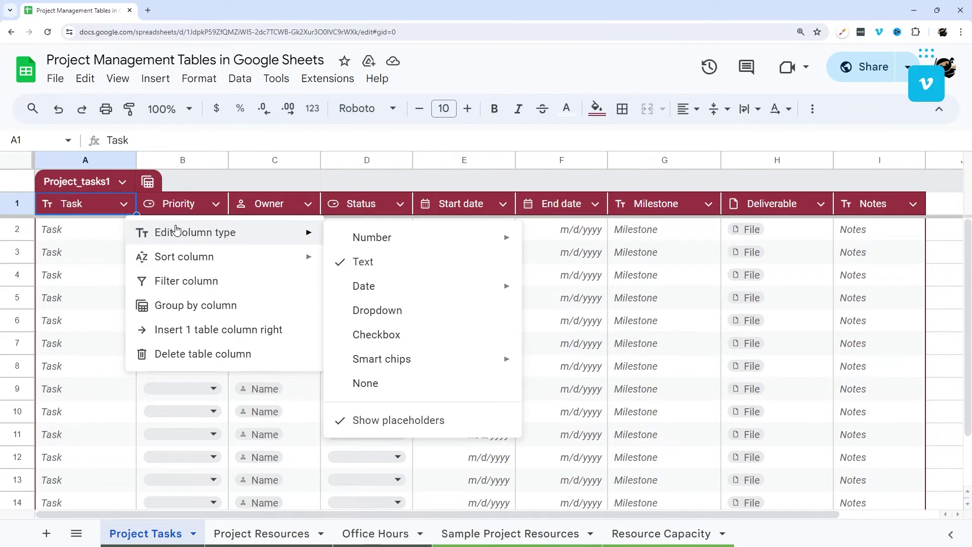
click(400, 421)
click(124, 205)
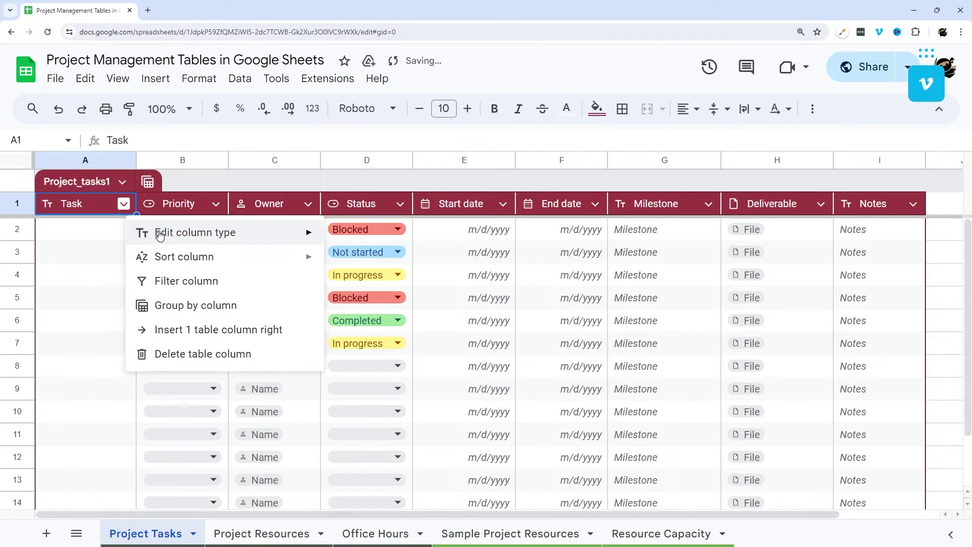
mouse_move(162, 230)
click(358, 478)
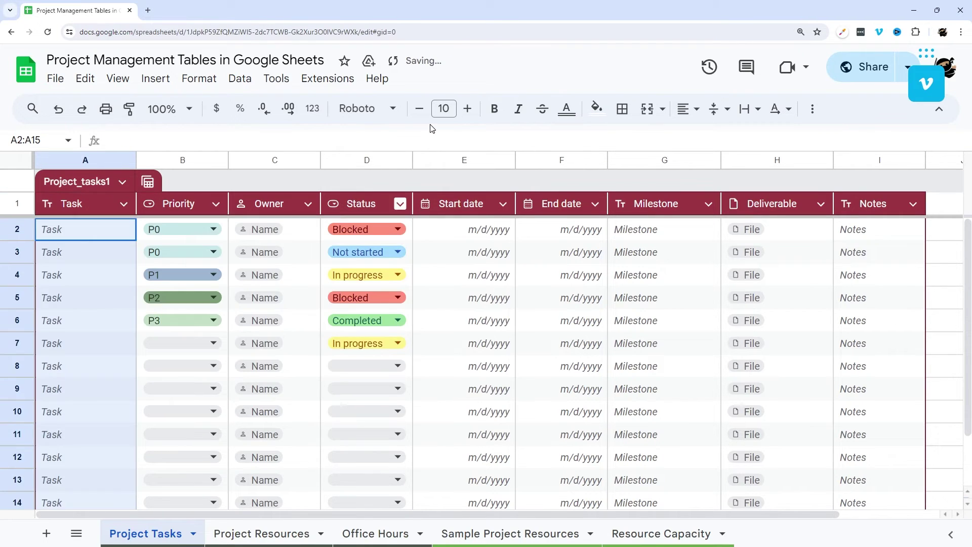
Step: Insert a new table column before Start date and set its column type to Text
right_click(440, 160)
click(503, 232)
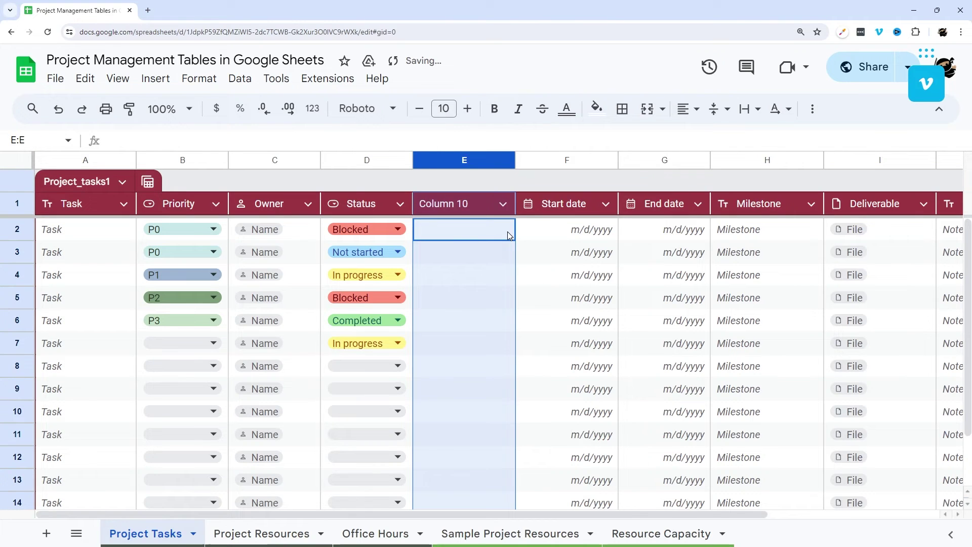
click(467, 205)
click(503, 204)
mouse_move(550, 231)
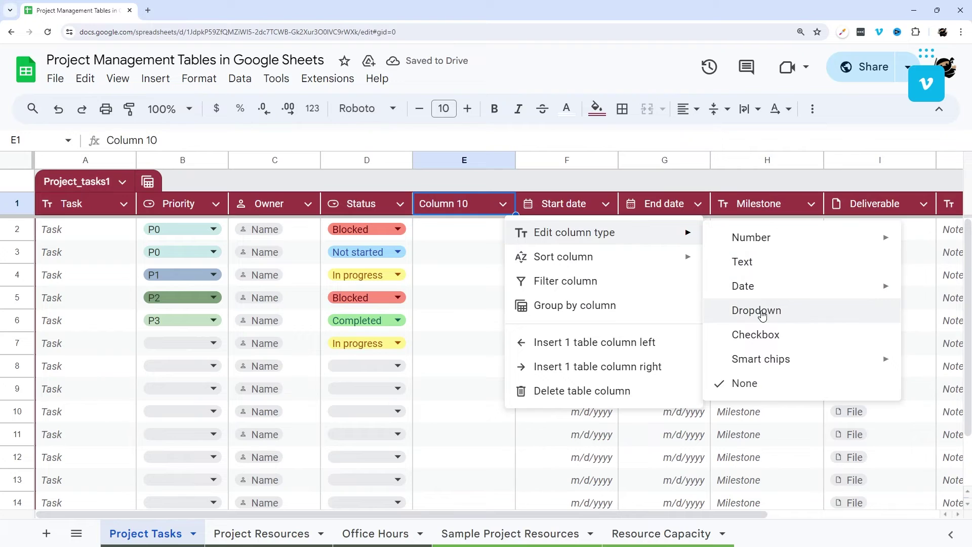
click(757, 269)
Step: Turn on placeholders for the new column between Status and Start date
click(503, 203)
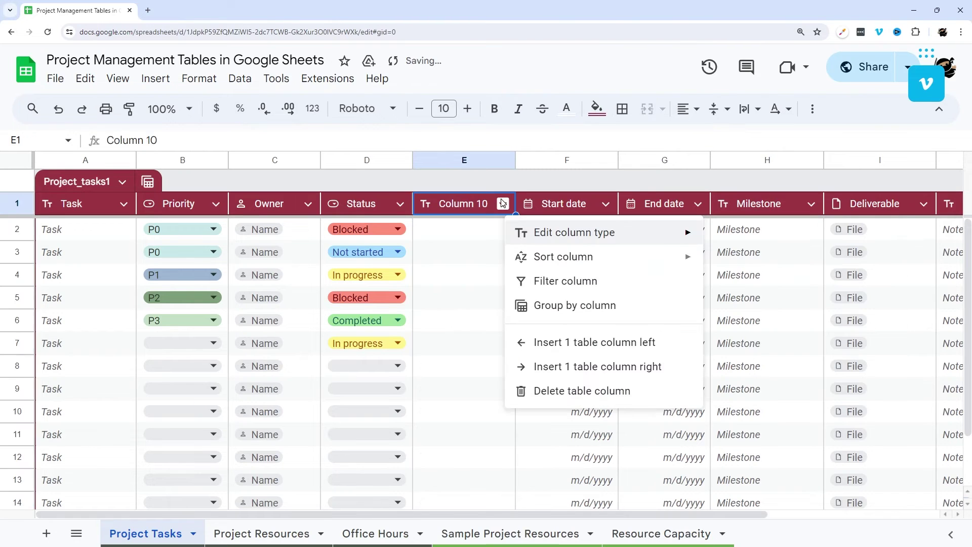
mouse_move(549, 232)
click(753, 421)
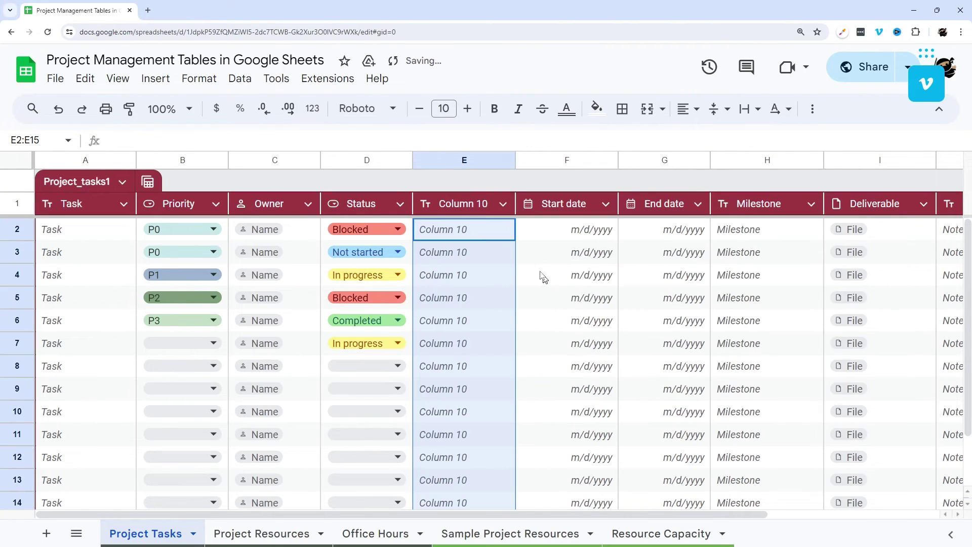
drag(462, 230, 452, 343)
Step: Rename the new column's header in E1 as "Project Name"
double_click(479, 206)
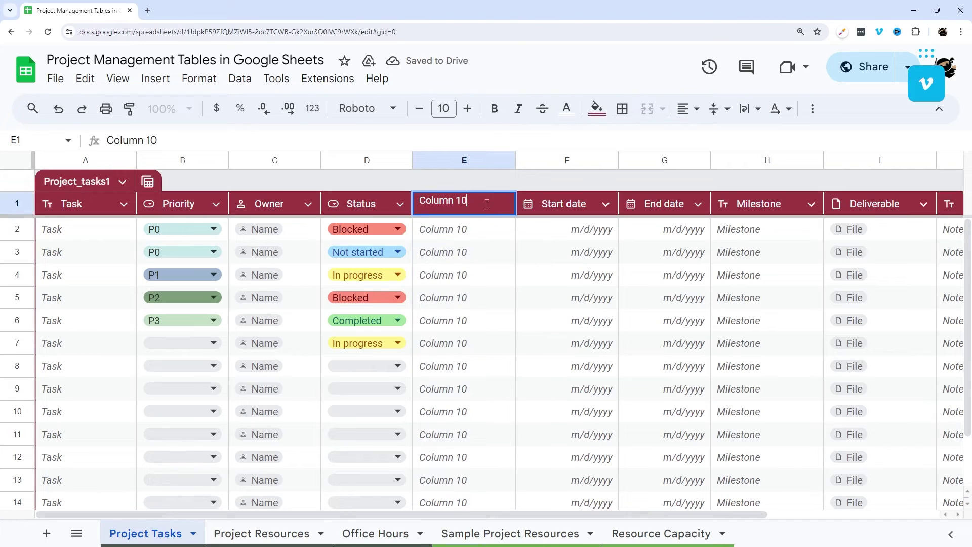
key(ctrl+a)
text(Prod)
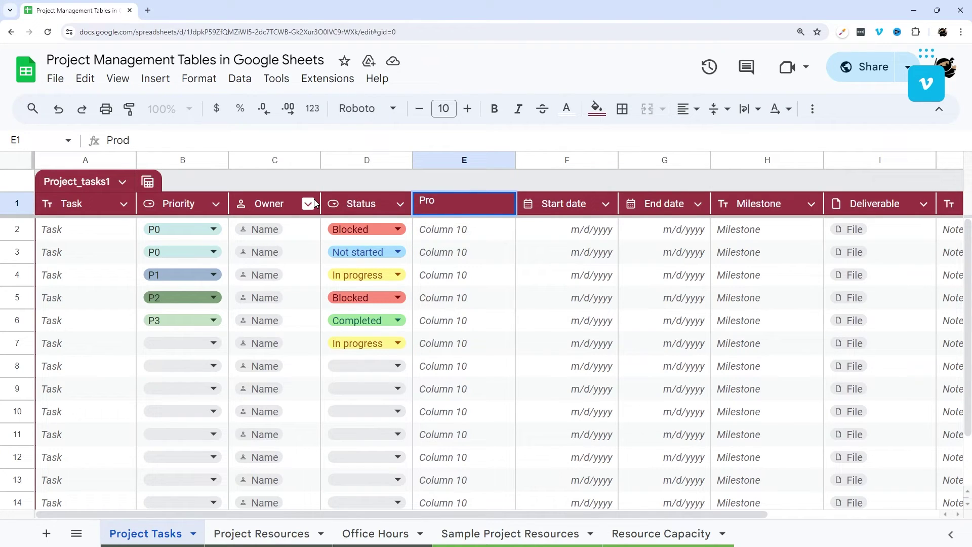
key(BackSpace)
text(ject Name)
key(Return)
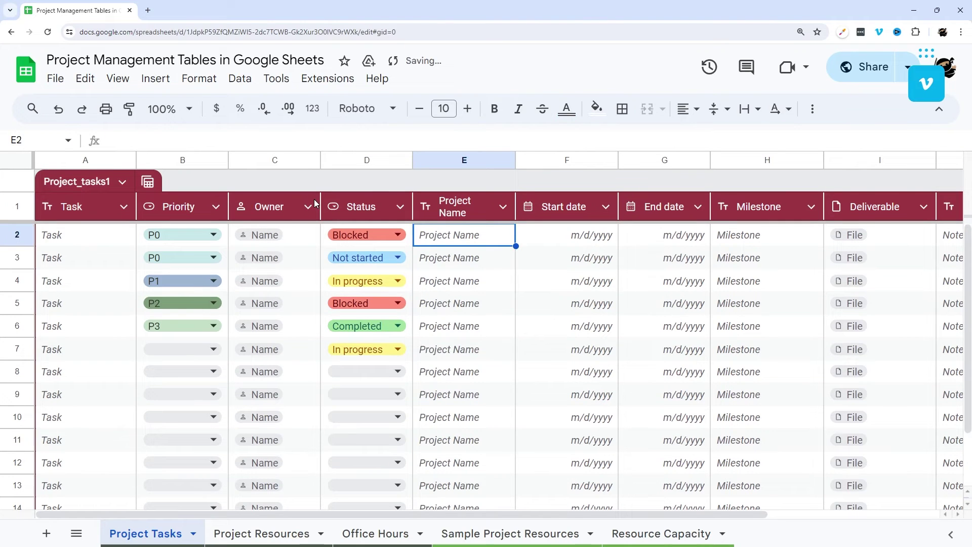
Step: Delete the Project Name column from the Project Tasks table
click(501, 206)
mouse_move(601, 242)
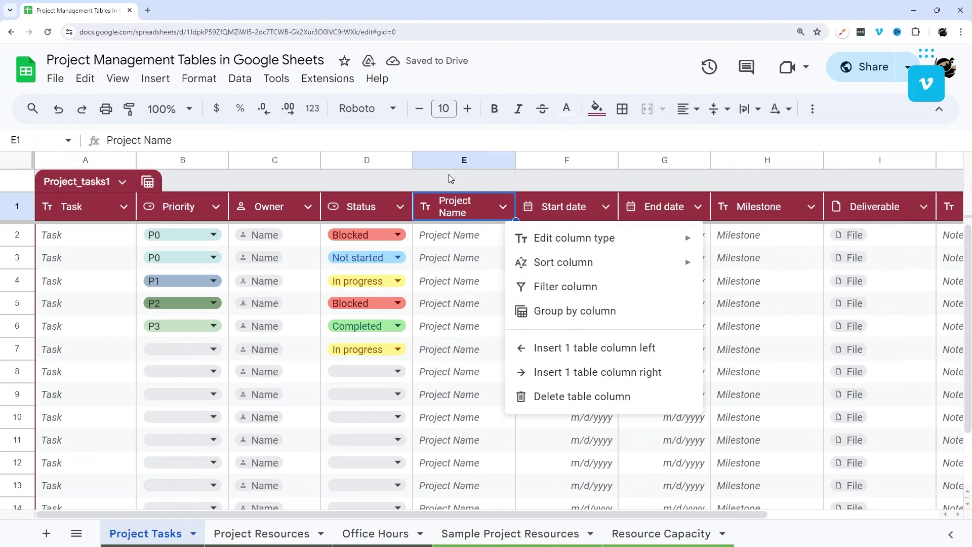
right_click(449, 161)
click(525, 286)
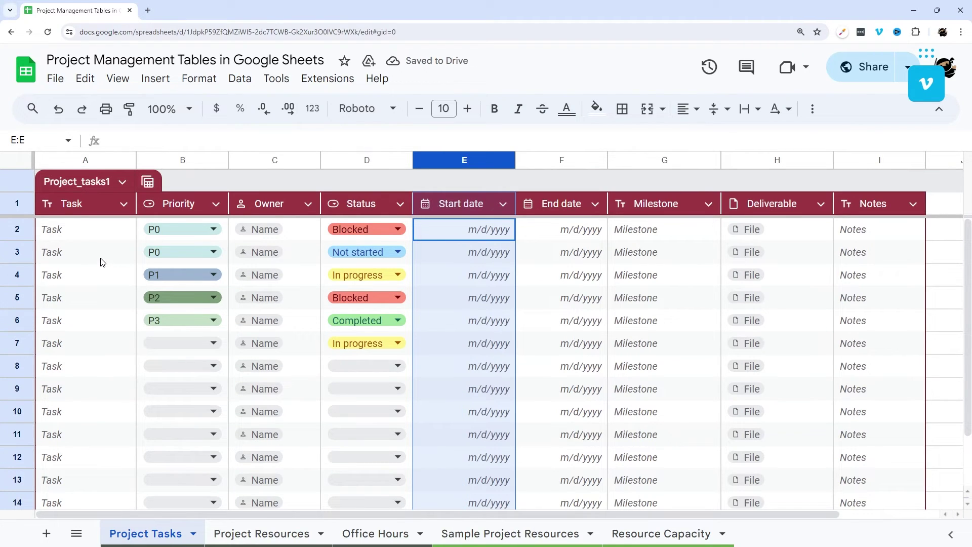
Step: Open the Sample Project Resources sheet and select the Hours per week, Available Hours and Capacity columns in D1:F8
click(532, 534)
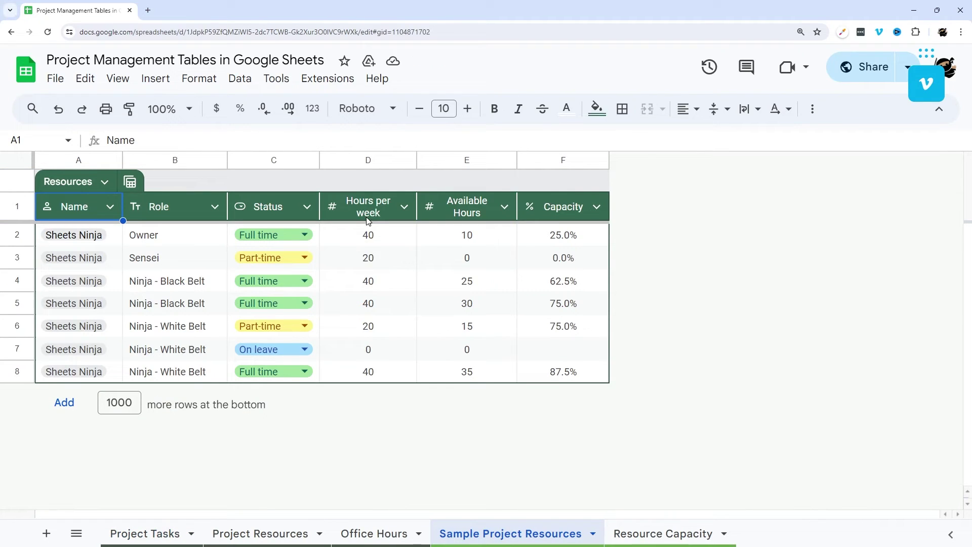
drag(370, 215, 538, 383)
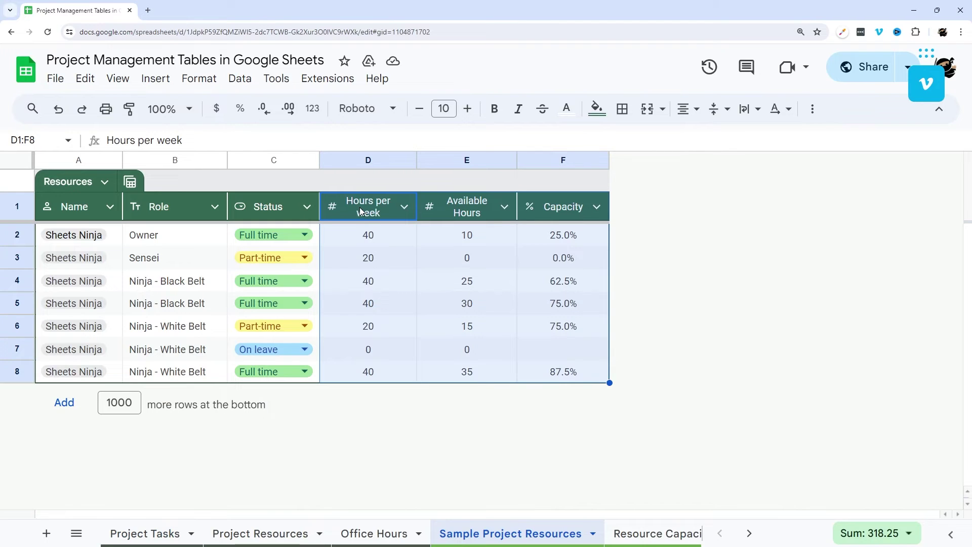
drag(359, 208, 545, 450)
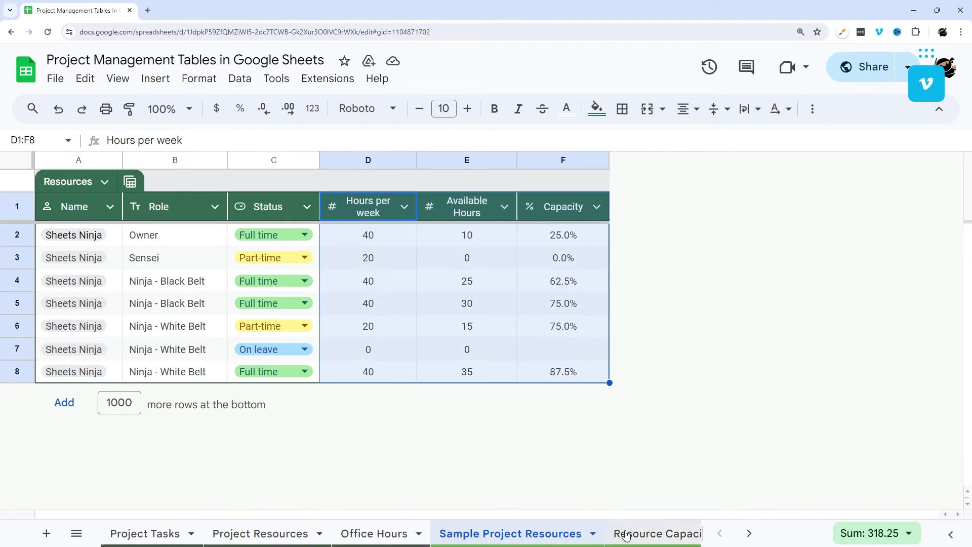
Step: On the Resource Capacity sheet, inspect the Resources table reference in the SUMIFS formula for the Owner's weekly hours in E10
click(627, 532)
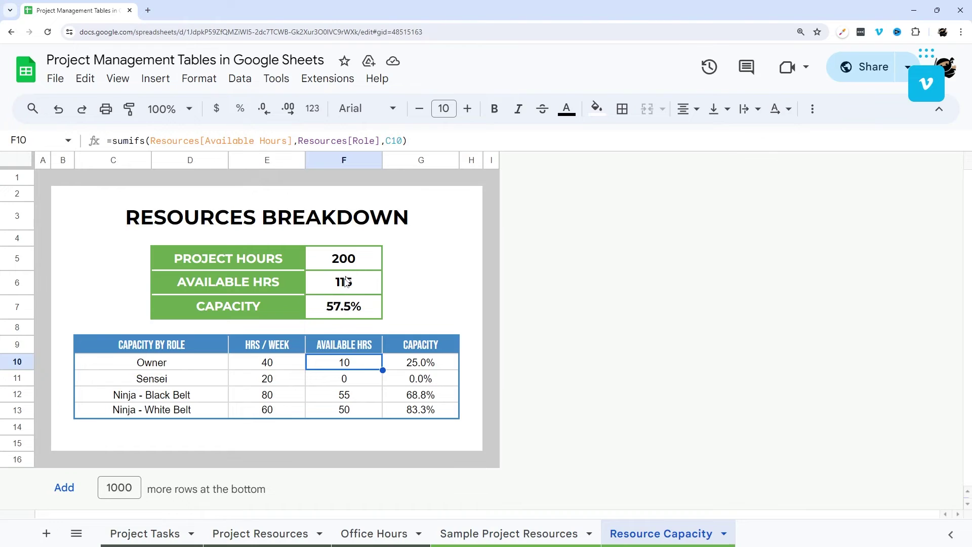
click(275, 365)
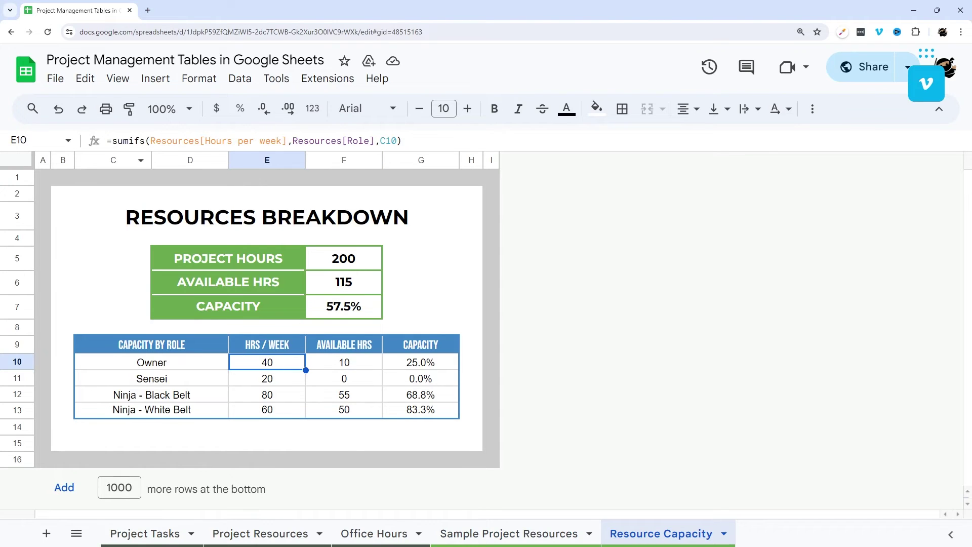
drag(150, 141, 288, 142)
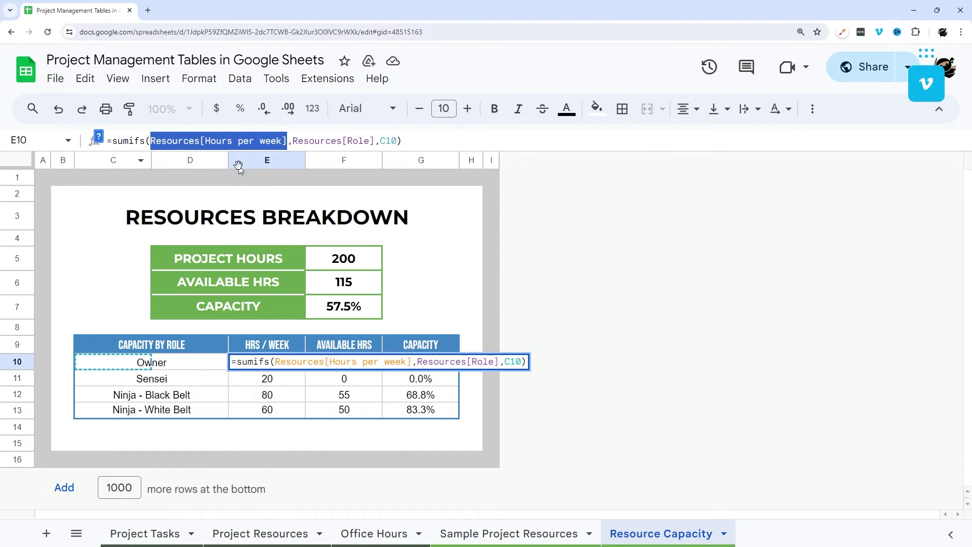
key(Escape)
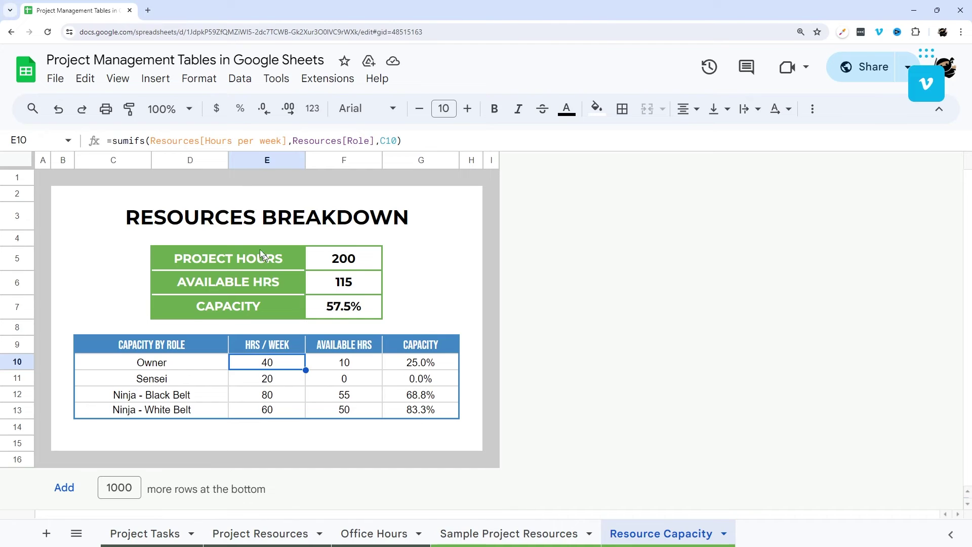
drag(150, 142, 200, 141)
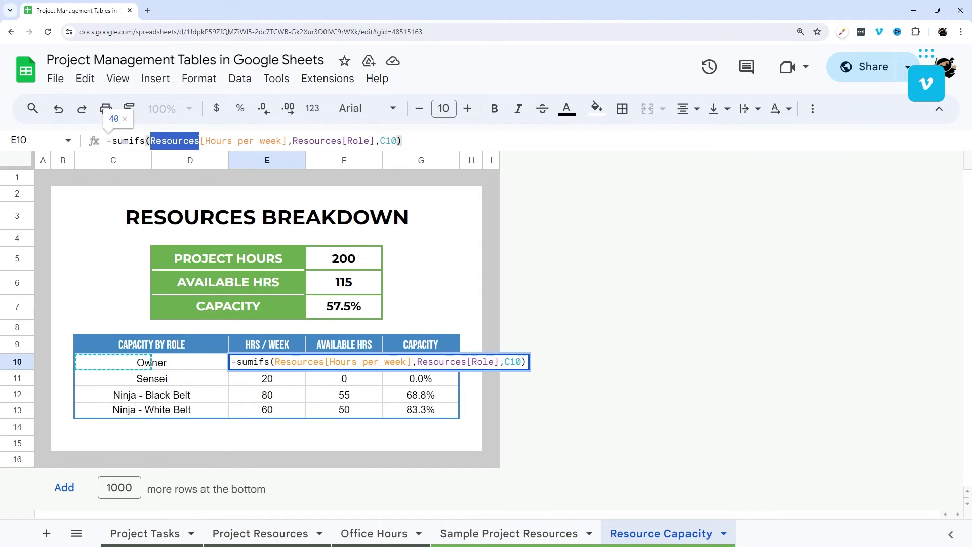
Step: On the Sample Project Resources sheet, try to rename the Resources table as "Resources Table"
click(458, 533)
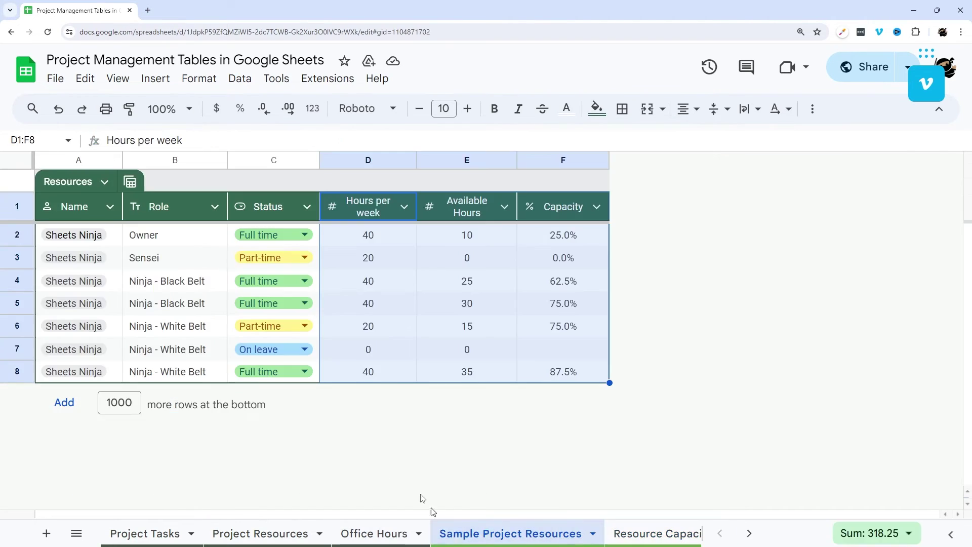
click(105, 186)
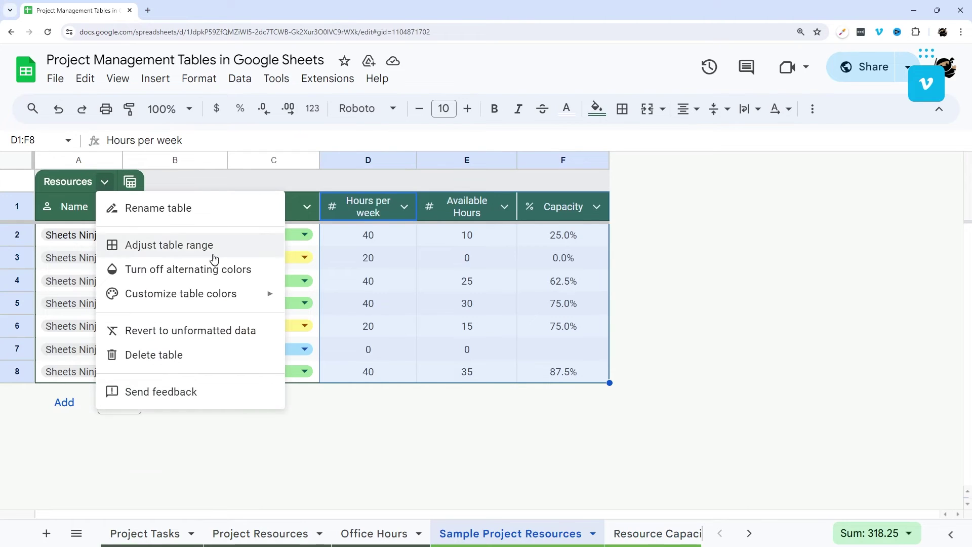
click(155, 208)
click(95, 181)
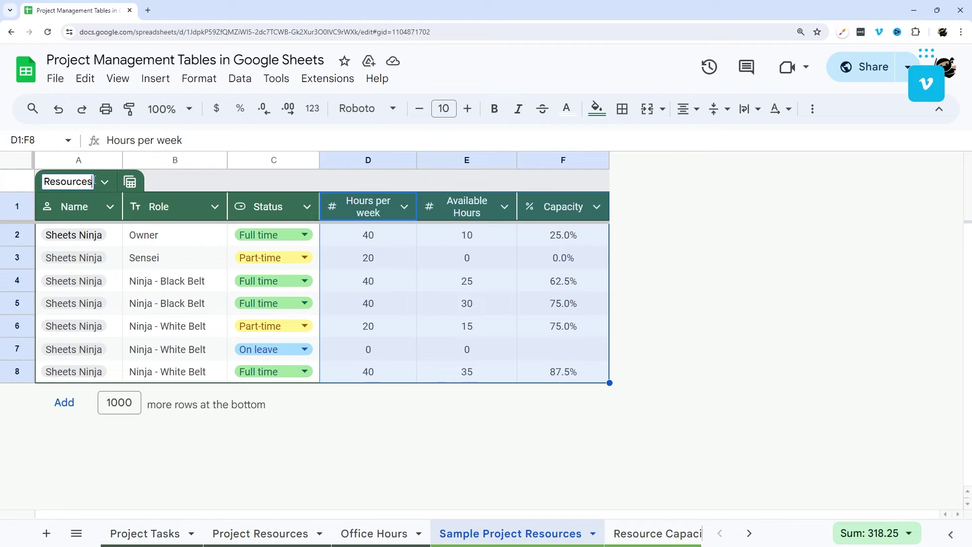
text(Table)
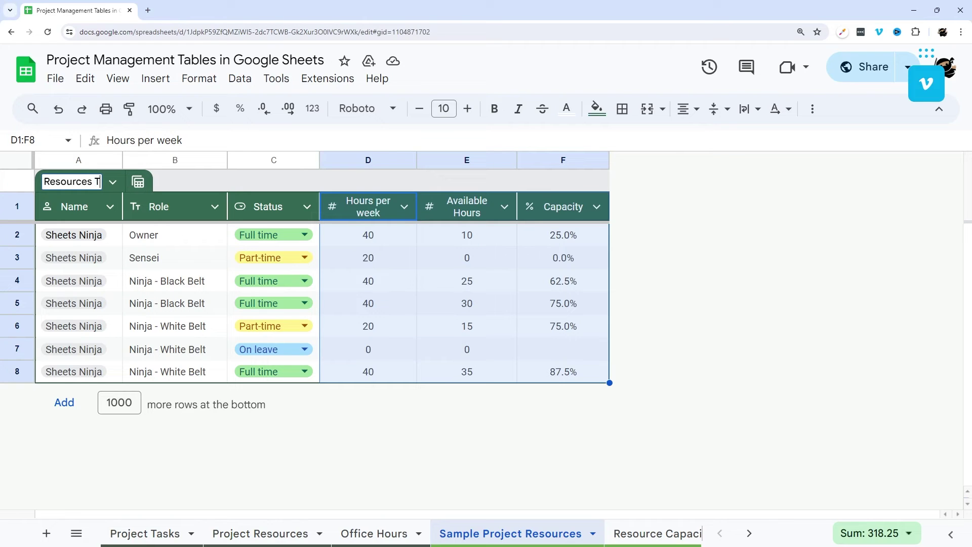
key(Return)
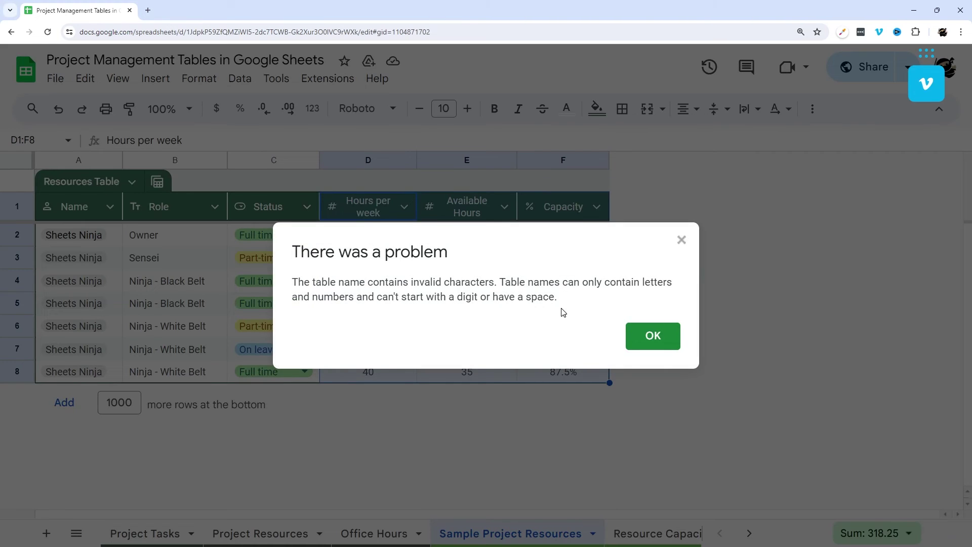
drag(433, 296, 541, 297)
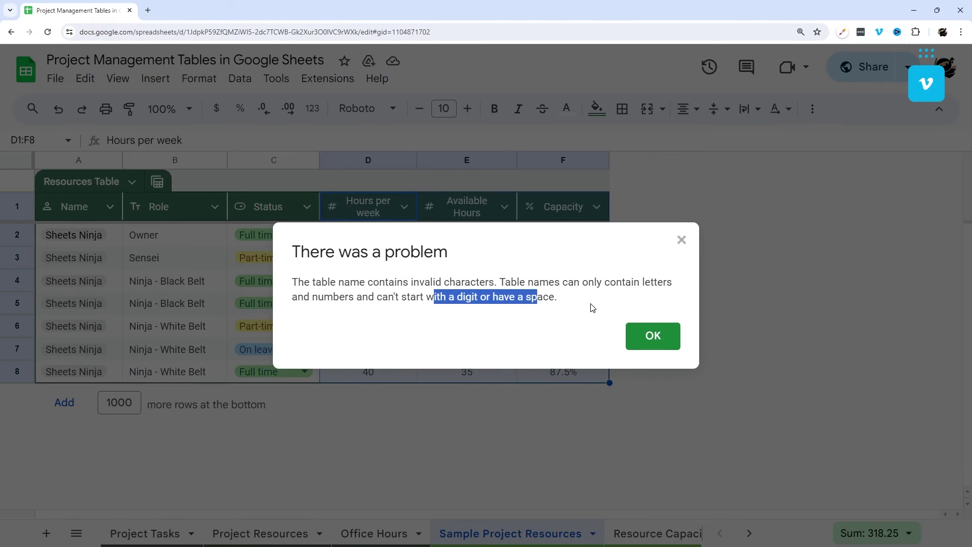
click(654, 336)
key(Escape)
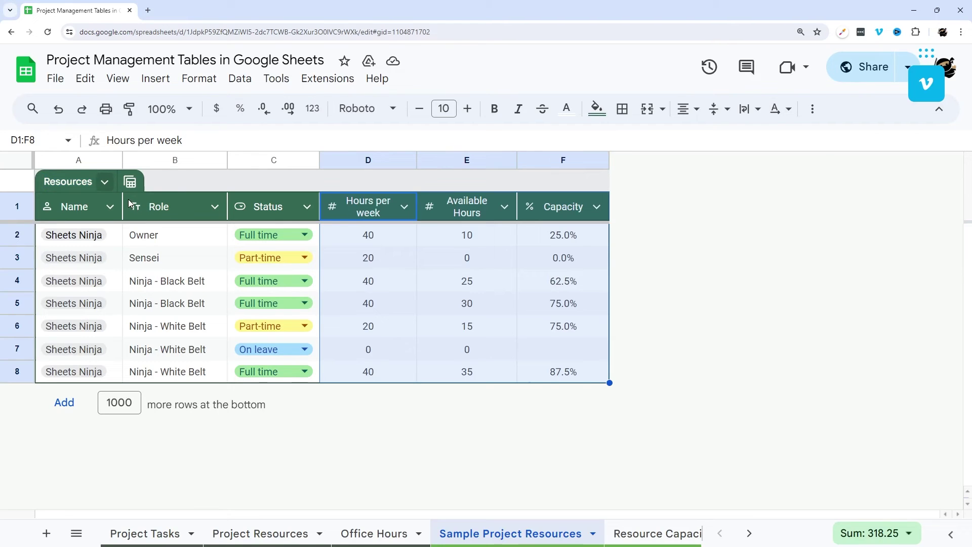
click(105, 182)
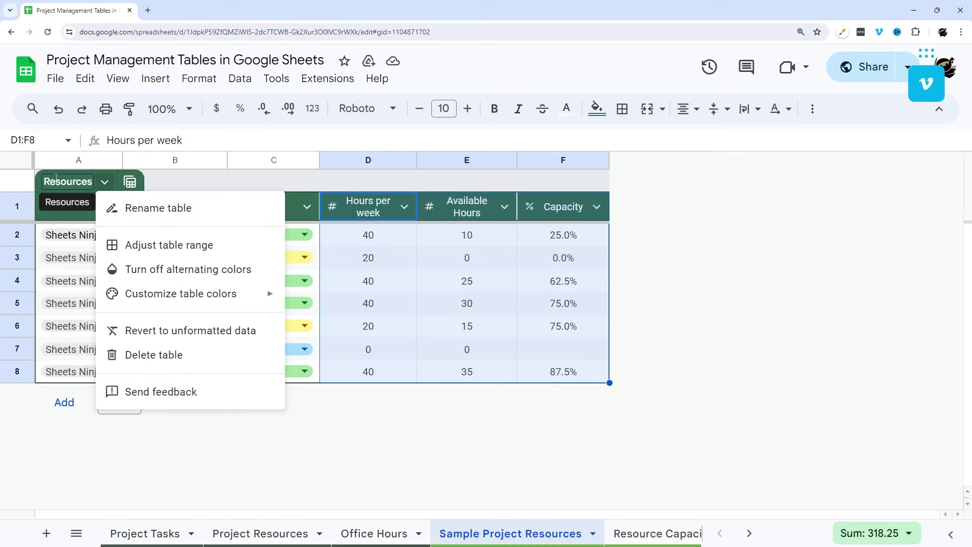
key(Escape)
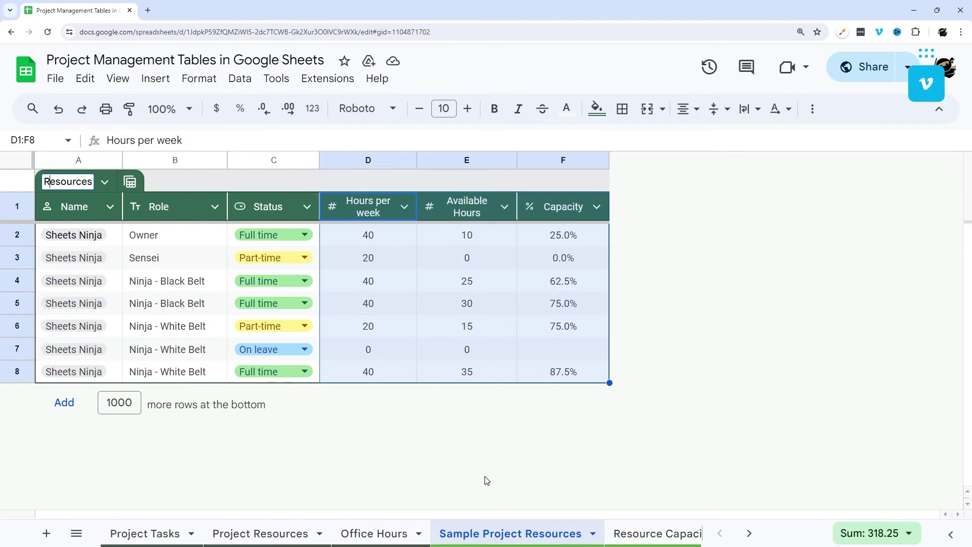
Step: On the Resource Capacity sheet, inspect the table name and [Hours per week] column reference in E10, and compare them with the Resources table
click(664, 534)
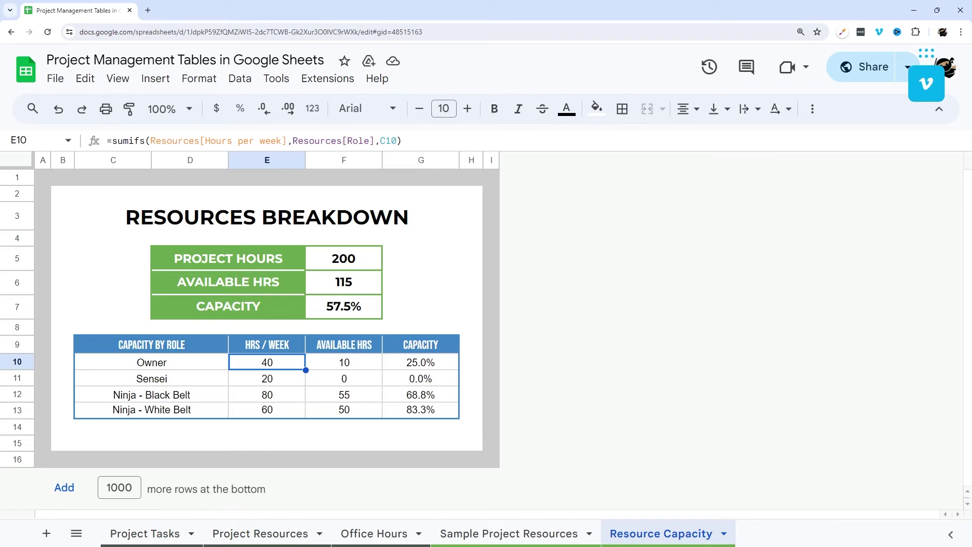
drag(151, 141, 199, 140)
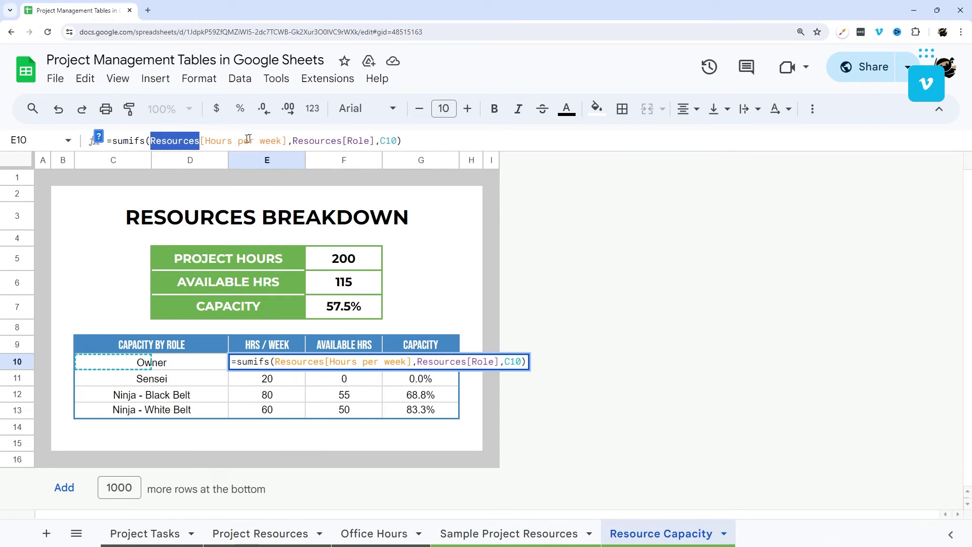
drag(287, 141, 201, 141)
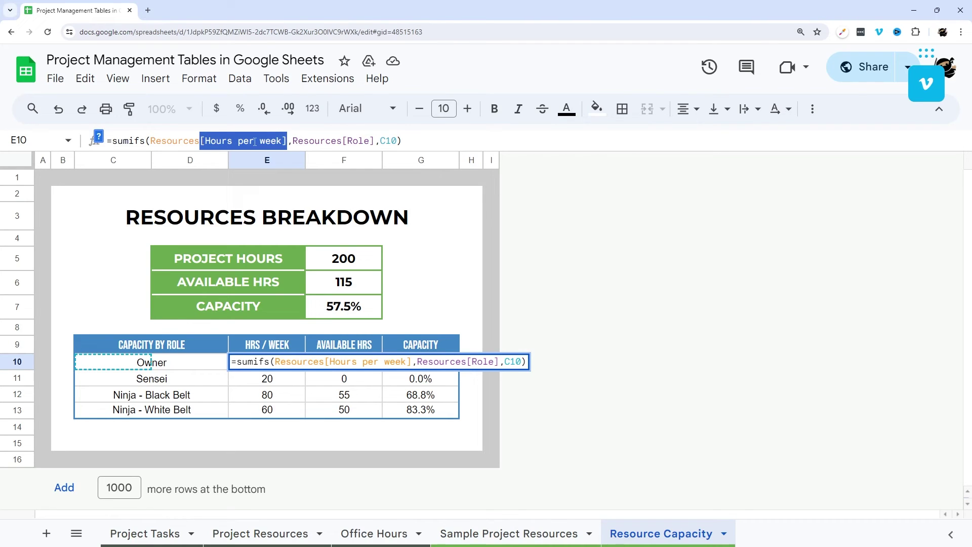
key(Escape)
click(473, 534)
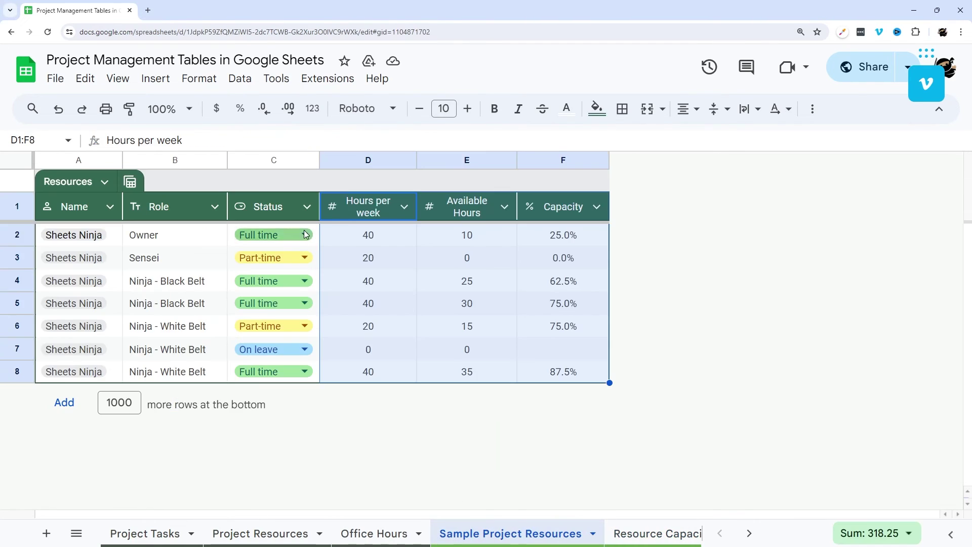
Step: On the Resource Capacity sheet, inspect the project hours formula in F5 and the Owner's available hours and capacity formulas in F10 and G10
click(621, 534)
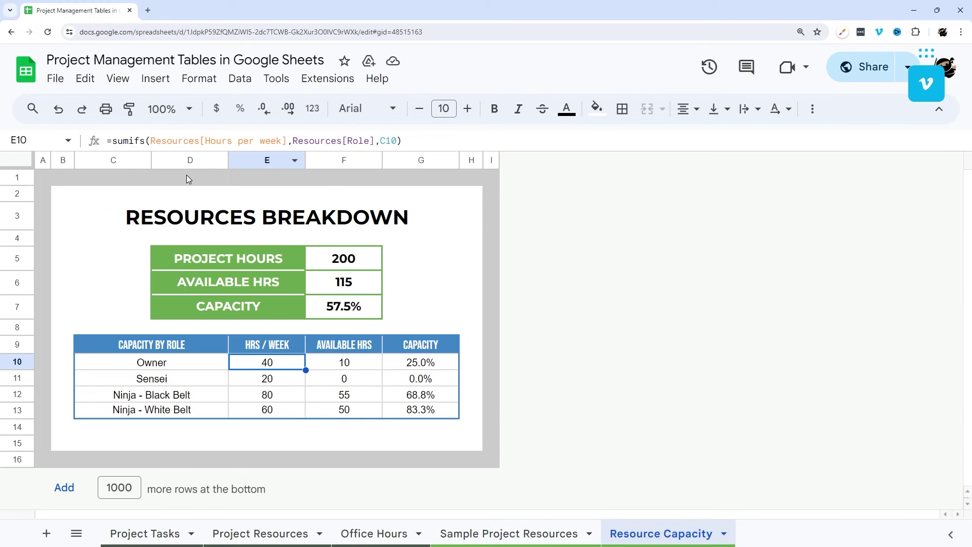
click(349, 268)
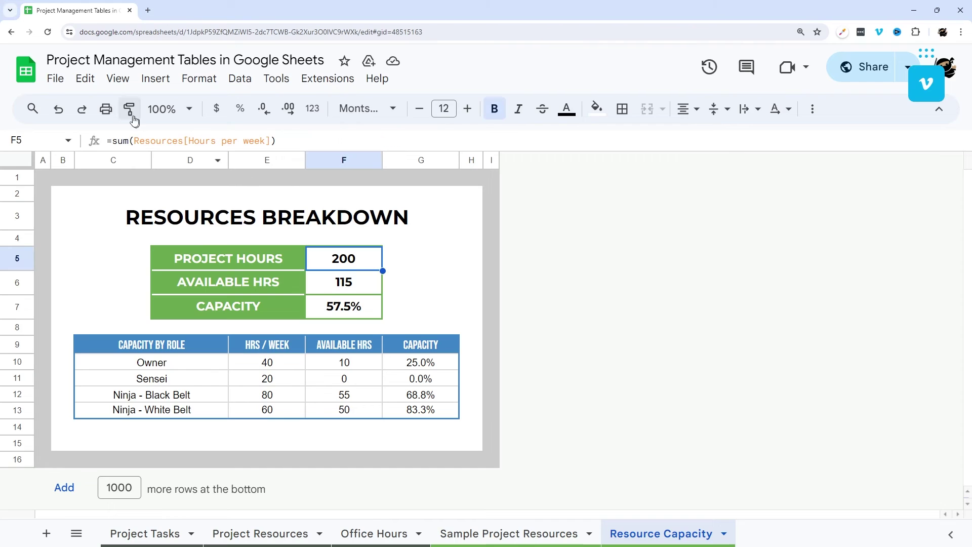
click(366, 362)
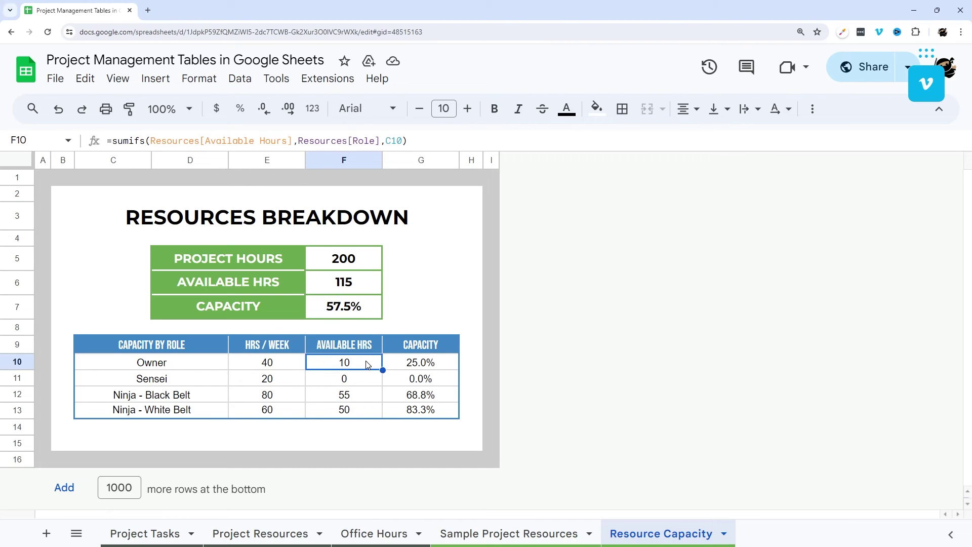
click(412, 369)
Step: Inspect the Resources[Role] reference in the UNIQUE formula in C10 and revisit the project hours formula in F5
click(203, 346)
click(177, 366)
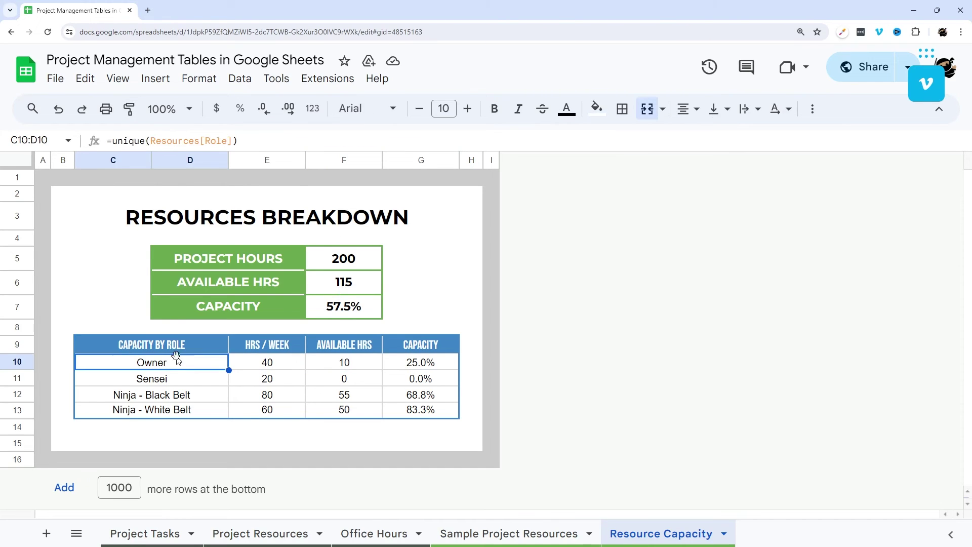
double_click(173, 140)
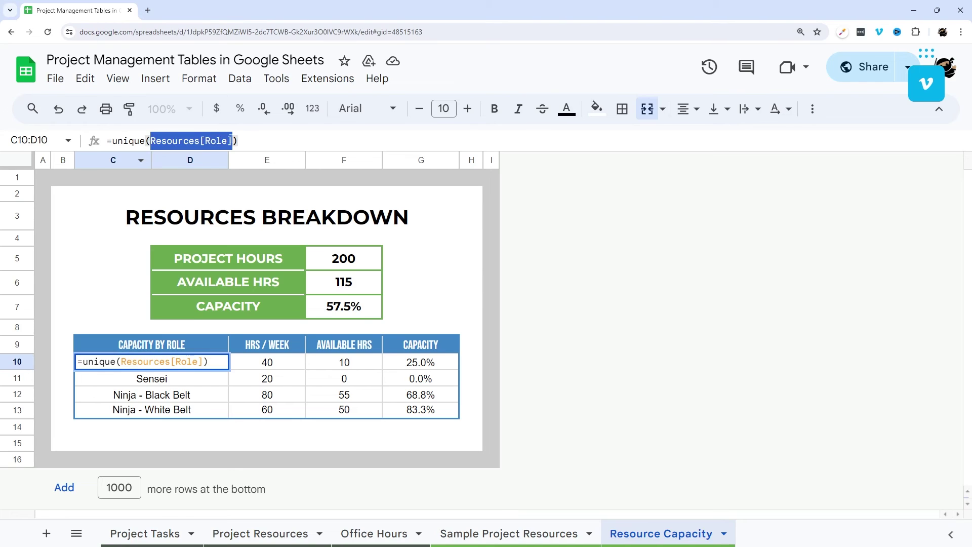
key(Escape)
click(438, 267)
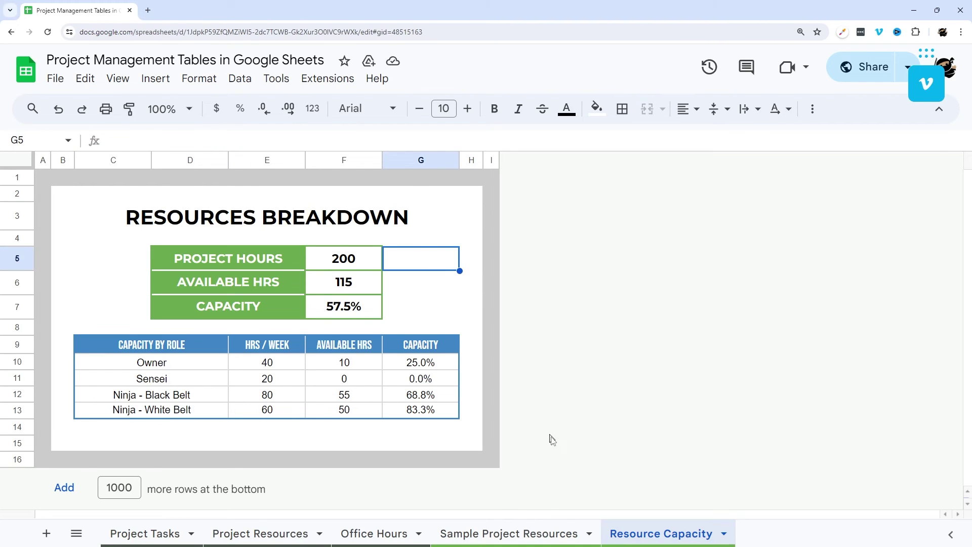
click(338, 267)
click(192, 369)
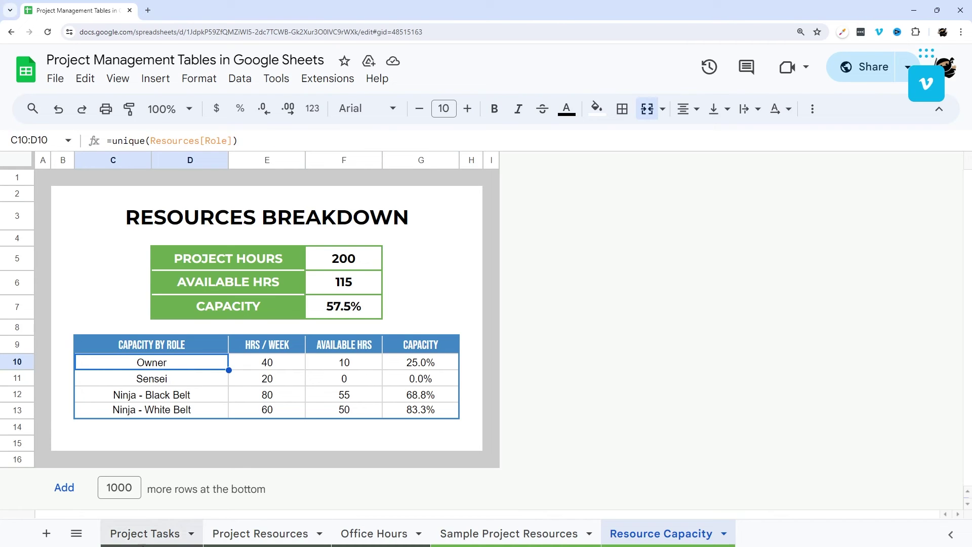
Step: Open the Project Tasks sheet and select the first task cell, A2
click(150, 537)
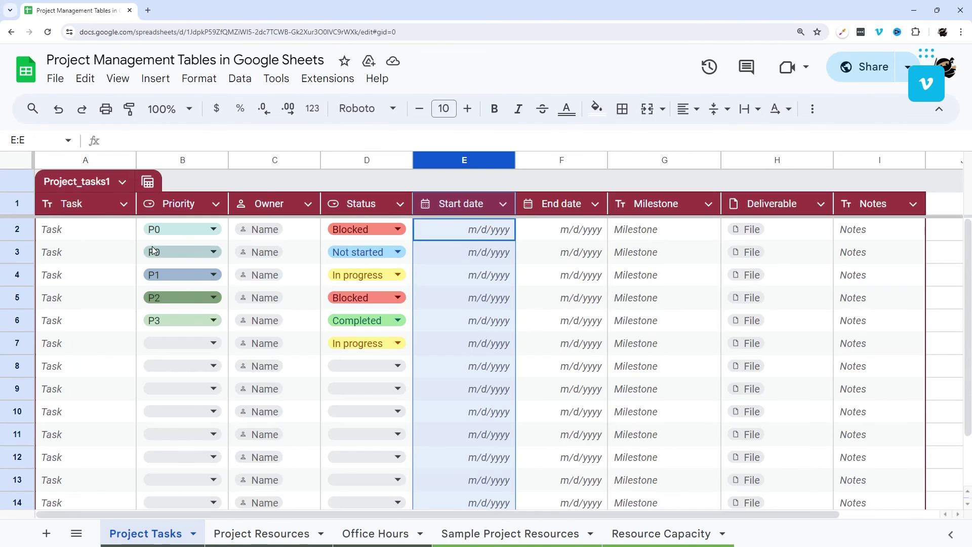
click(99, 228)
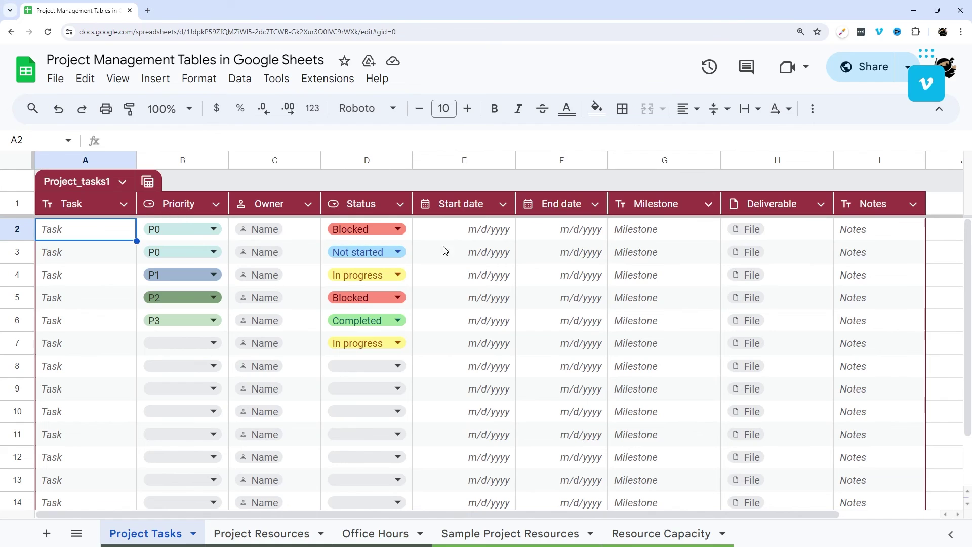
click(864, 207)
text(=)
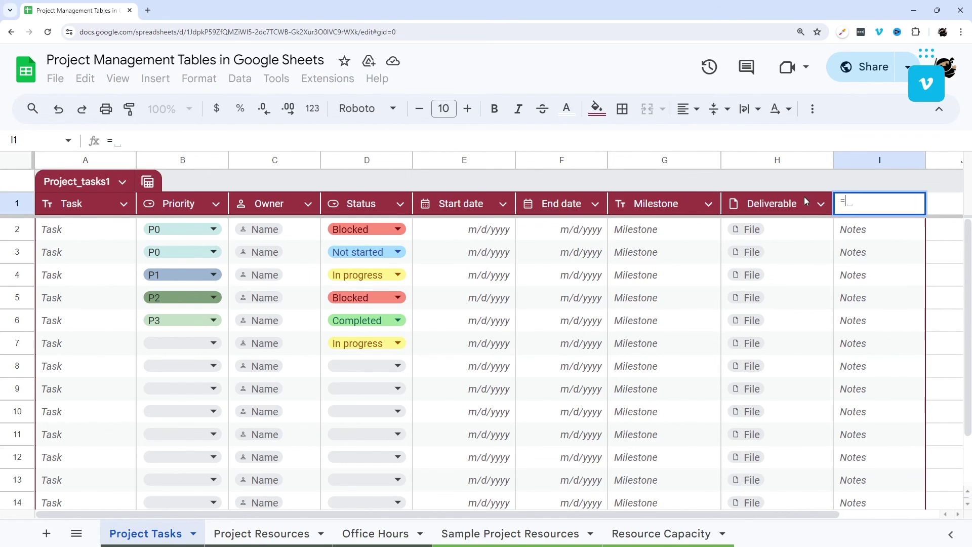
key(Escape)
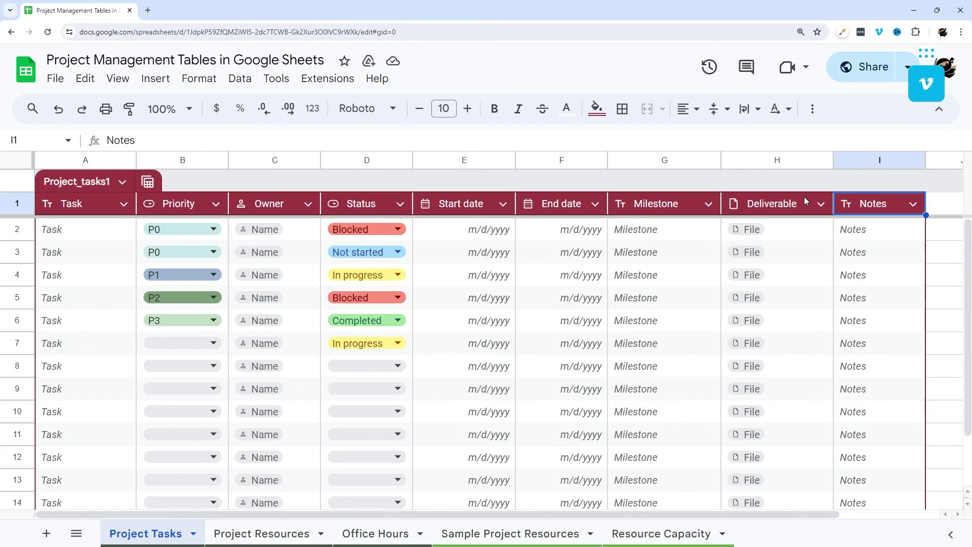